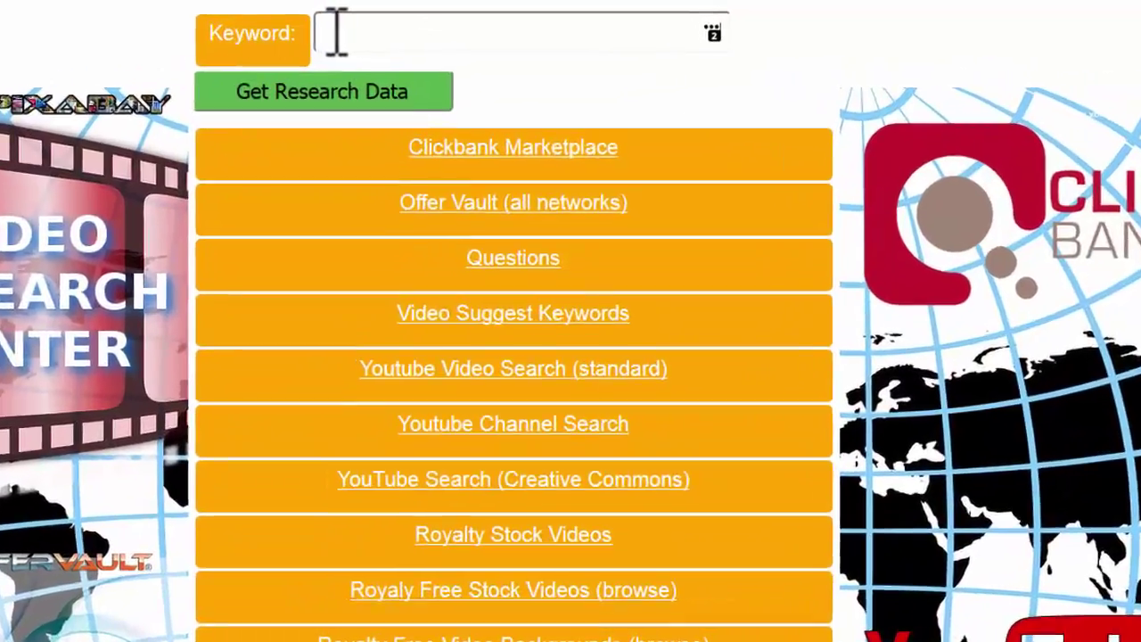
Bring up the paste option on the Keyword field to enter 'muscle building'
{"action": "right_click", "coordinate": [336, 34]}
Paste 'muscle building' as the keyword and gather its research data
{"action": "left_click", "coordinate": [384, 122]}
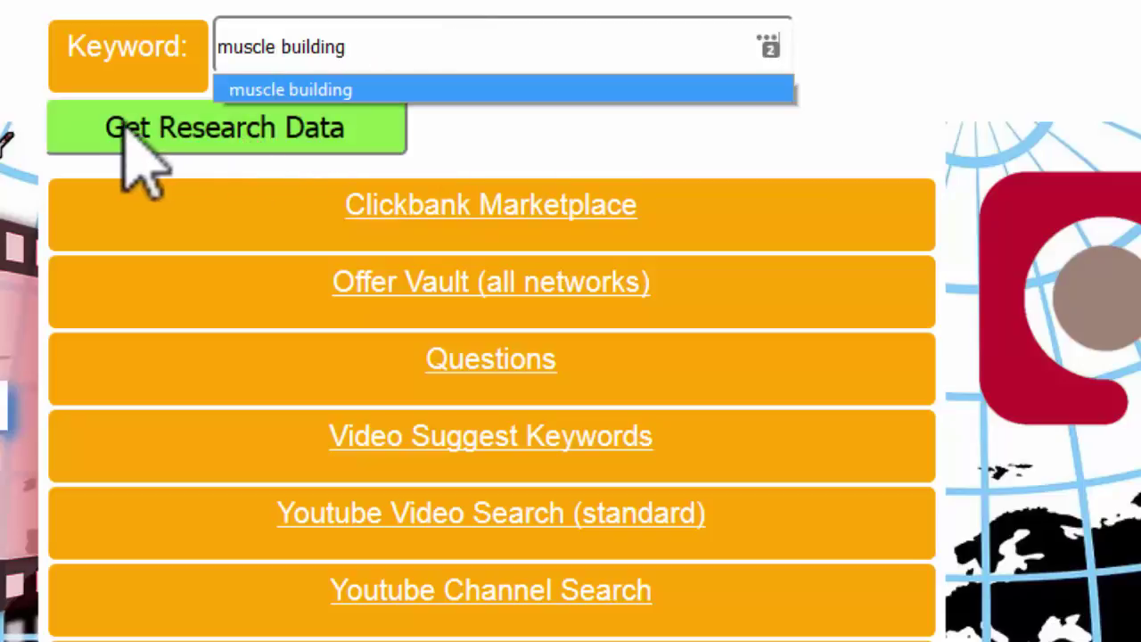
{"action": "left_click", "coordinate": [164, 133]}
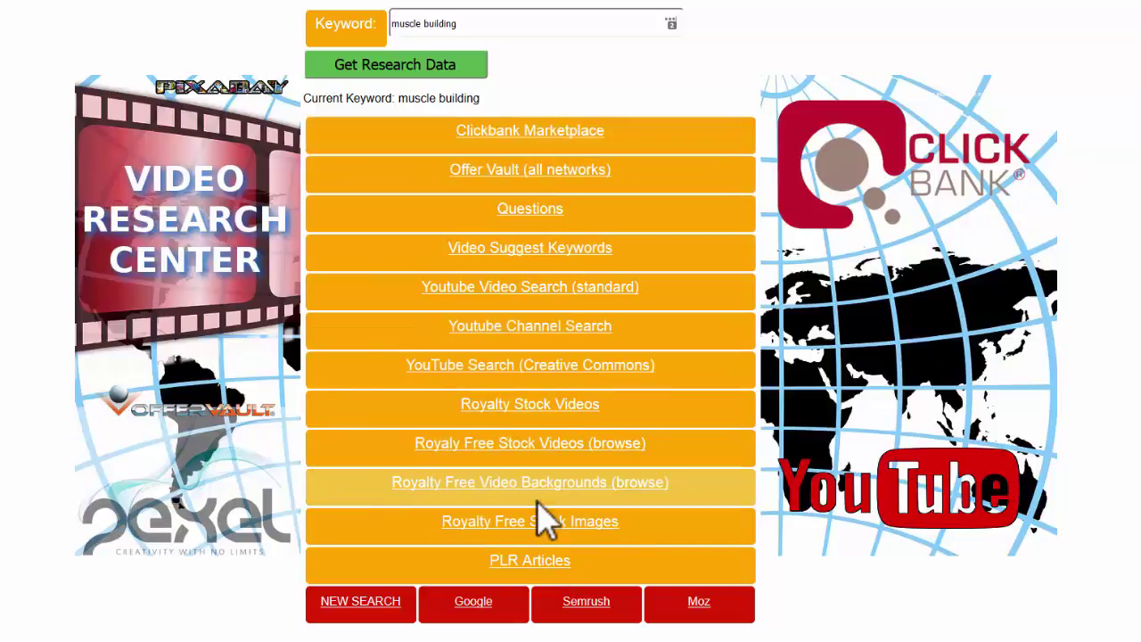
{"action": "left_click", "coordinate": [526, 149]}
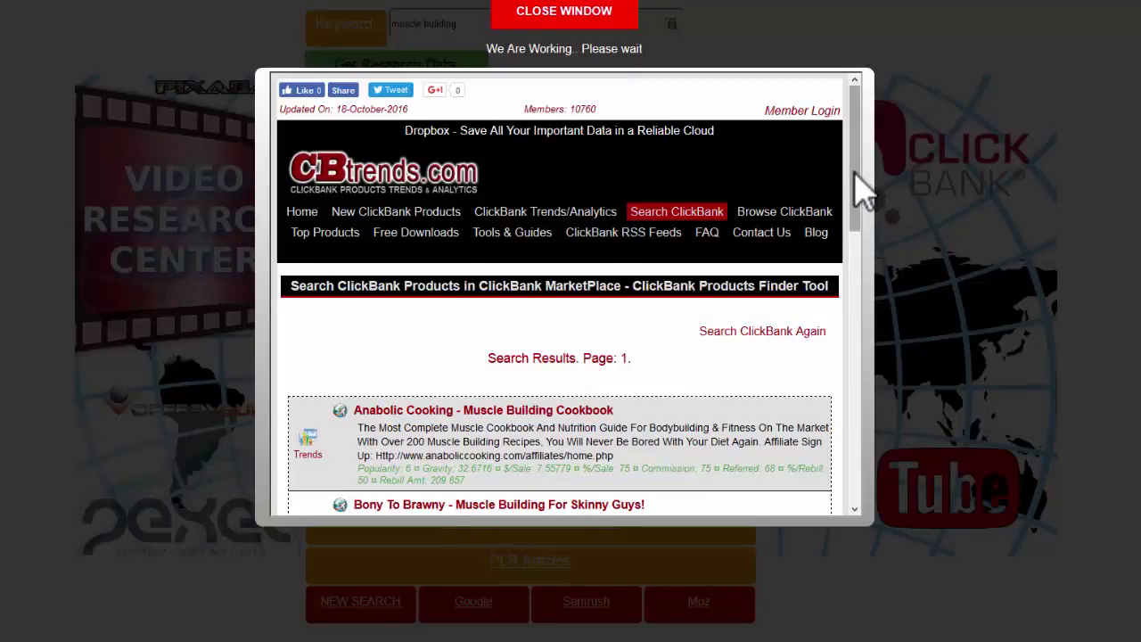
{"action": "left_click_drag", "start_coordinate": [860, 187], "coordinate": [857, 242]}
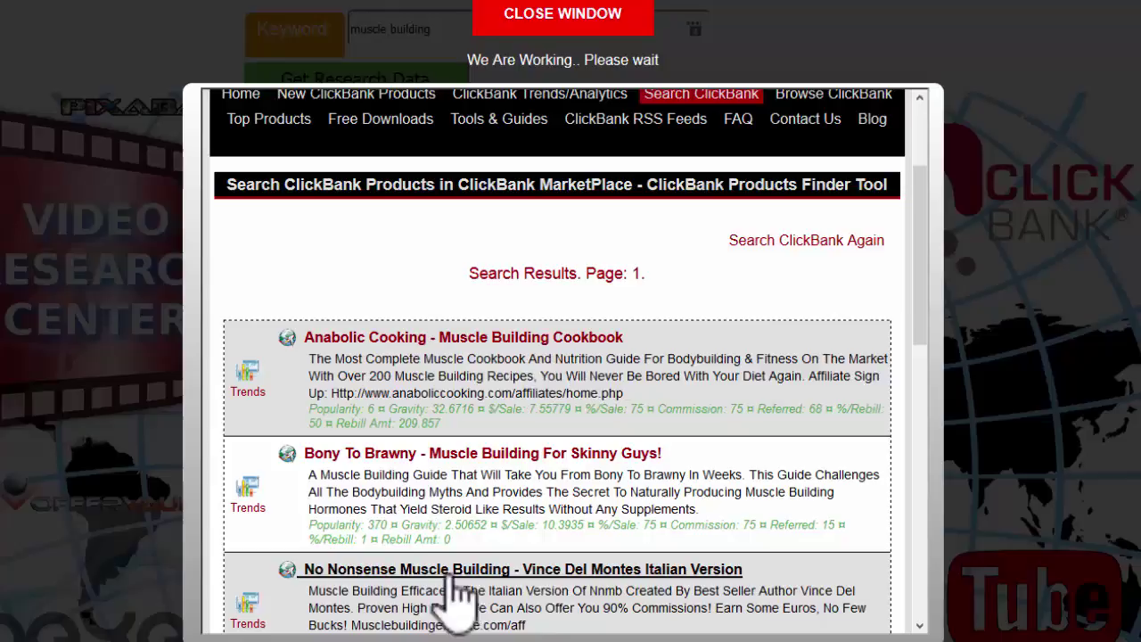
{"action": "left_click_drag", "start_coordinate": [925, 343], "coordinate": [936, 584]}
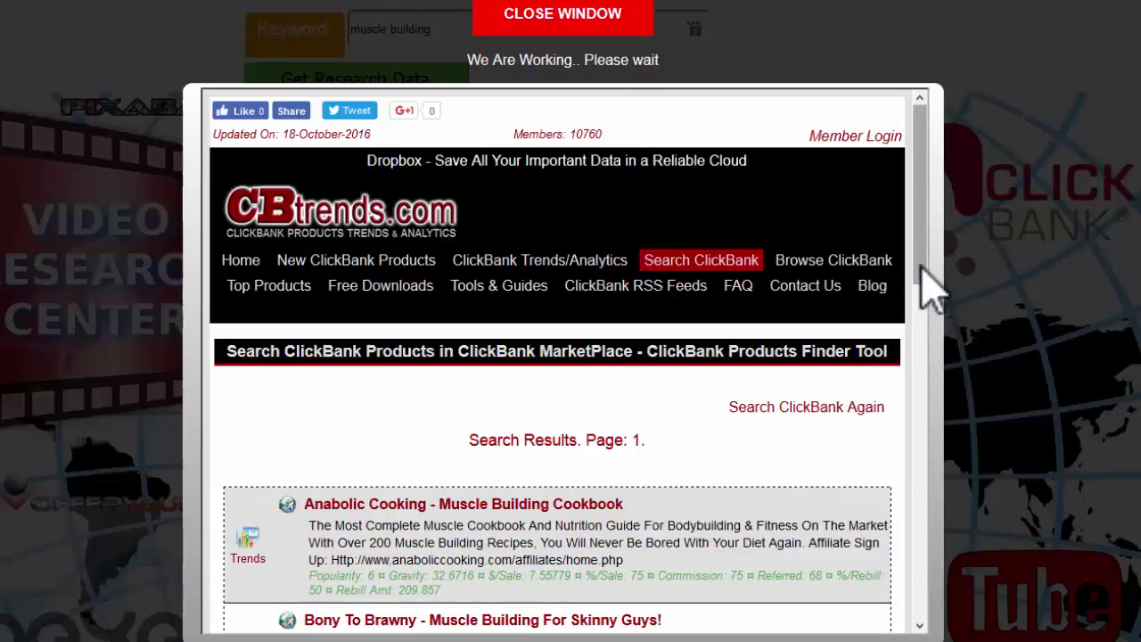
{"action": "left_click", "coordinate": [542, 23]}
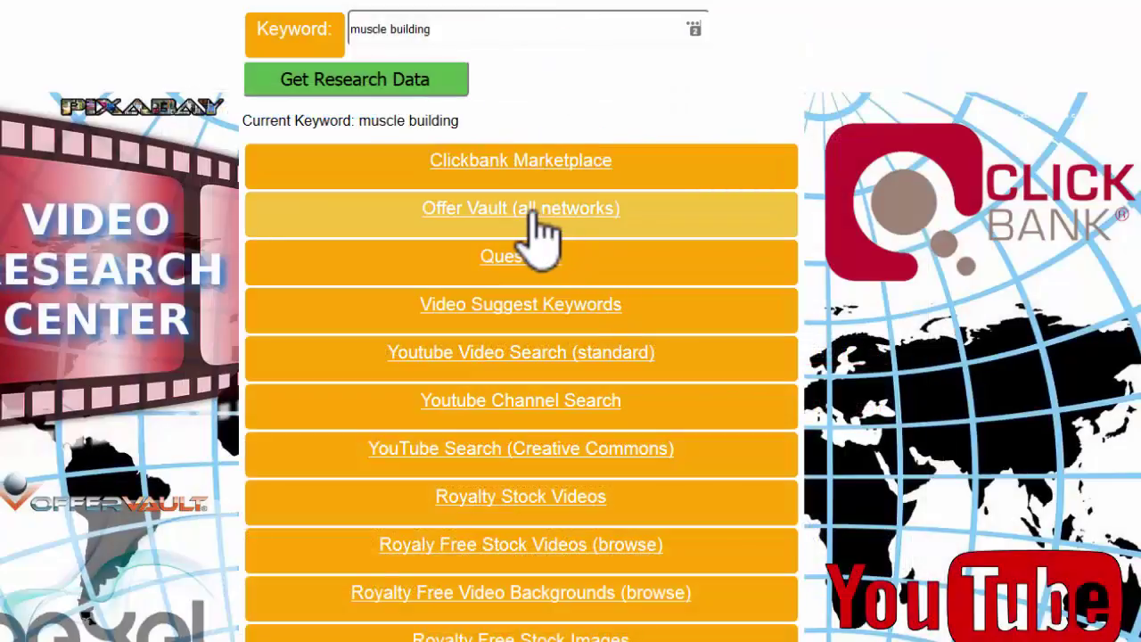
{"action": "left_click", "coordinate": [535, 228]}
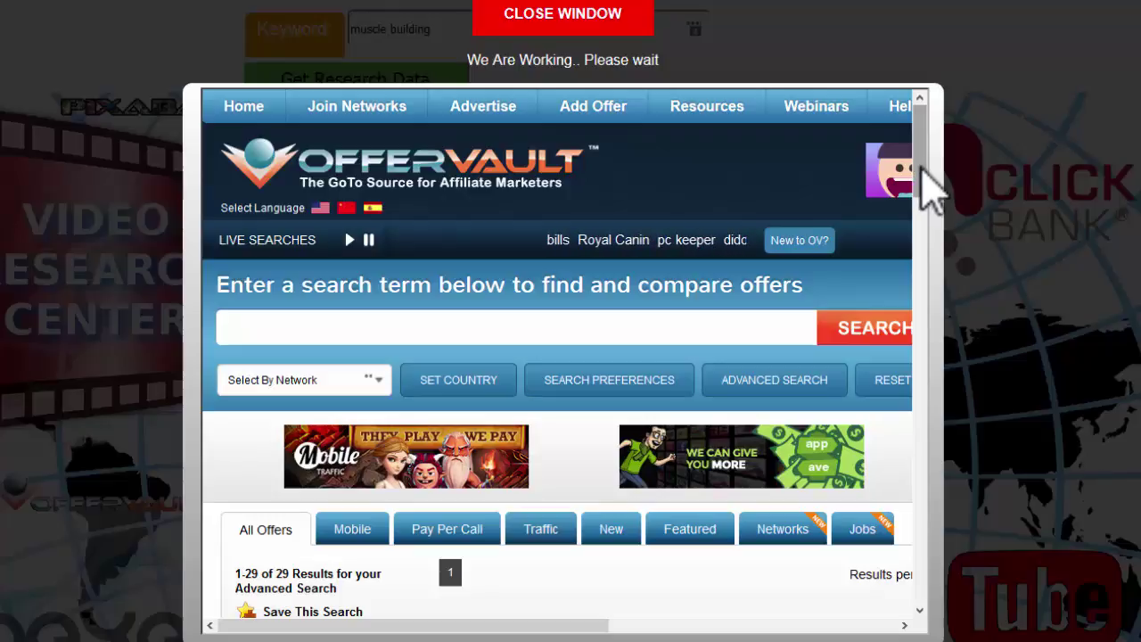
{"action": "left_click_drag", "start_coordinate": [922, 166], "coordinate": [924, 262]}
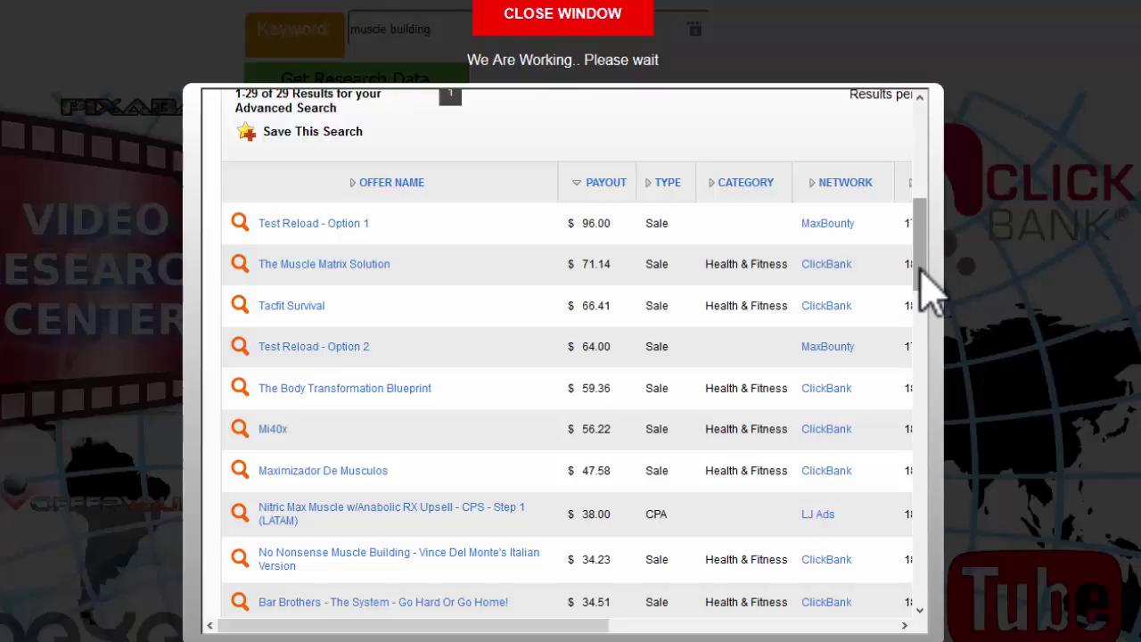
{"action": "mouse_move", "coordinate": [921, 270]}
{"action": "left_mouse_down"}
{"action": "mouse_move", "coordinate": [922, 241]}
{"action": "mouse_move", "coordinate": [931, 283]}
{"action": "left_mouse_up"}
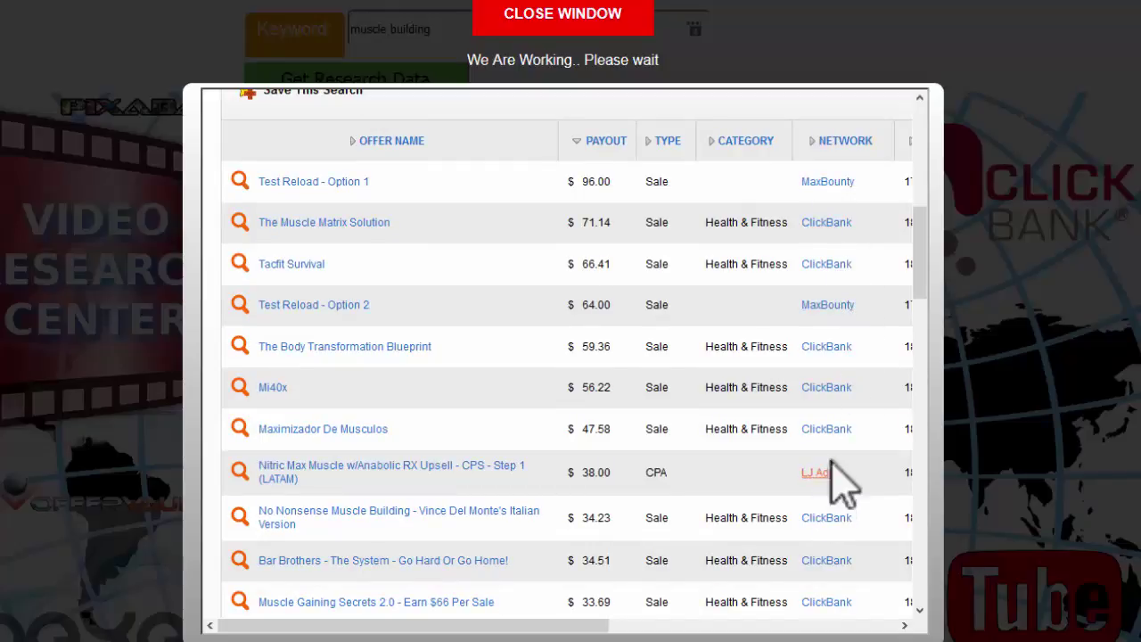
{"action": "left_click_drag", "start_coordinate": [927, 295], "coordinate": [606, 56]}
{"action": "left_click", "coordinate": [562, 18]}
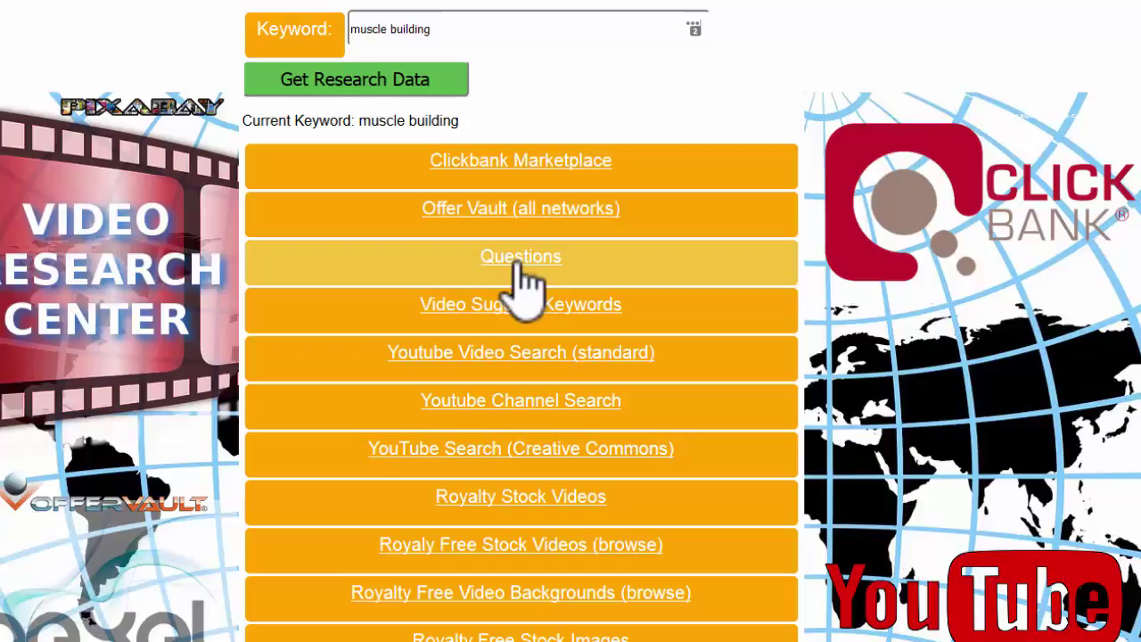
Show the Question.com questions about 'muscle building' and scroll through them
{"action": "left_click", "coordinate": [520, 265]}
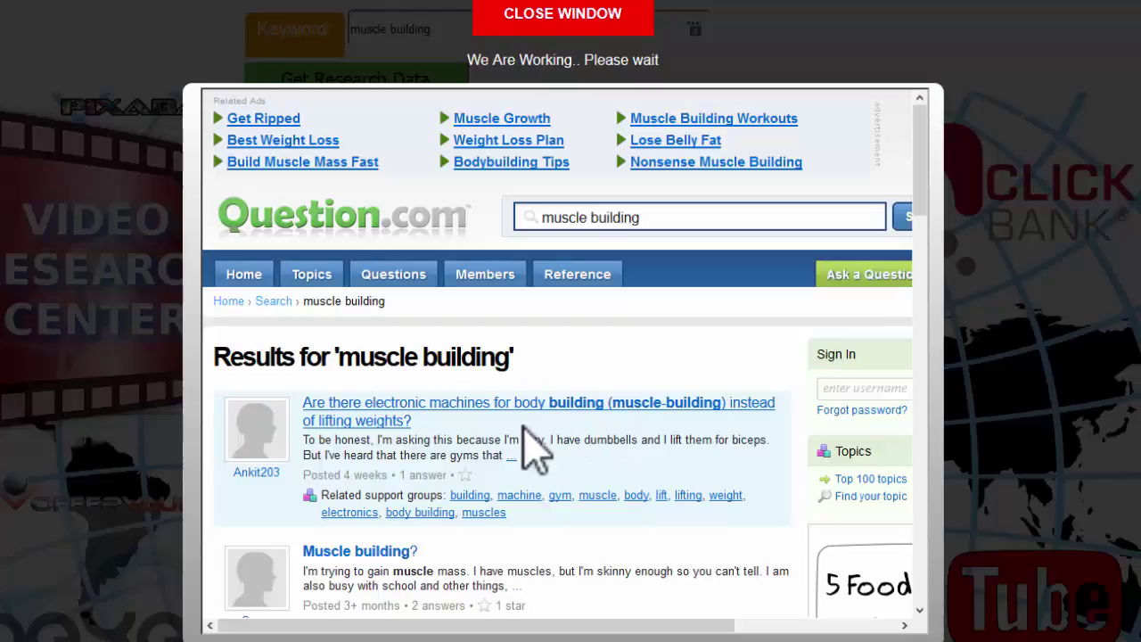
{"action": "scroll", "coordinate": [917, 189], "scroll_direction": "down", "scroll_amount": 1}
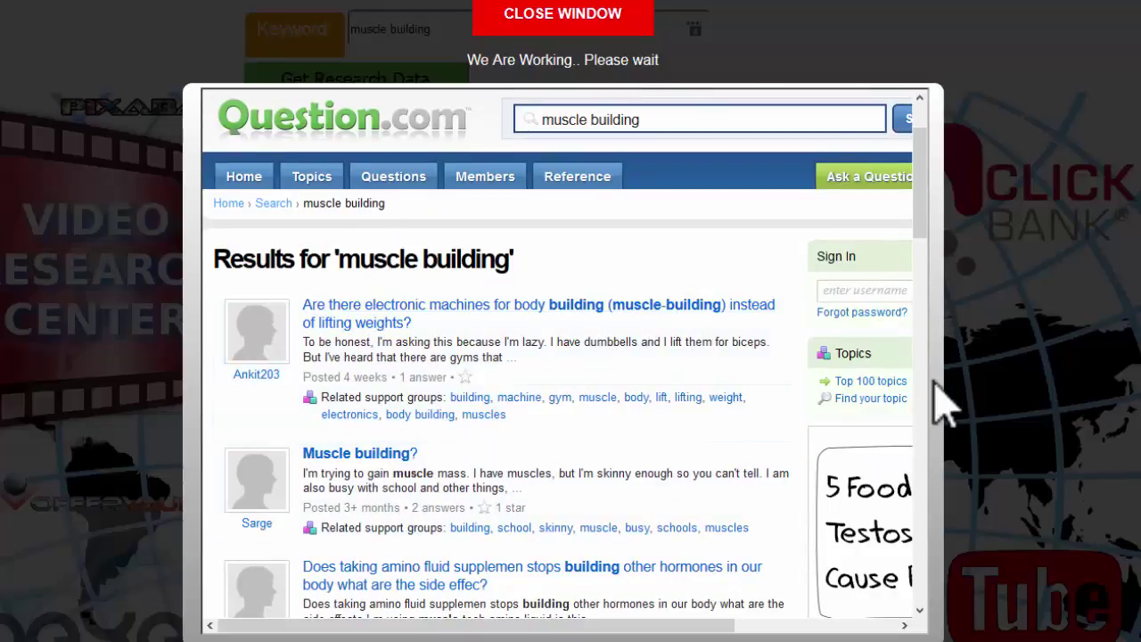
{"action": "left_click_drag", "start_coordinate": [925, 225], "coordinate": [932, 288]}
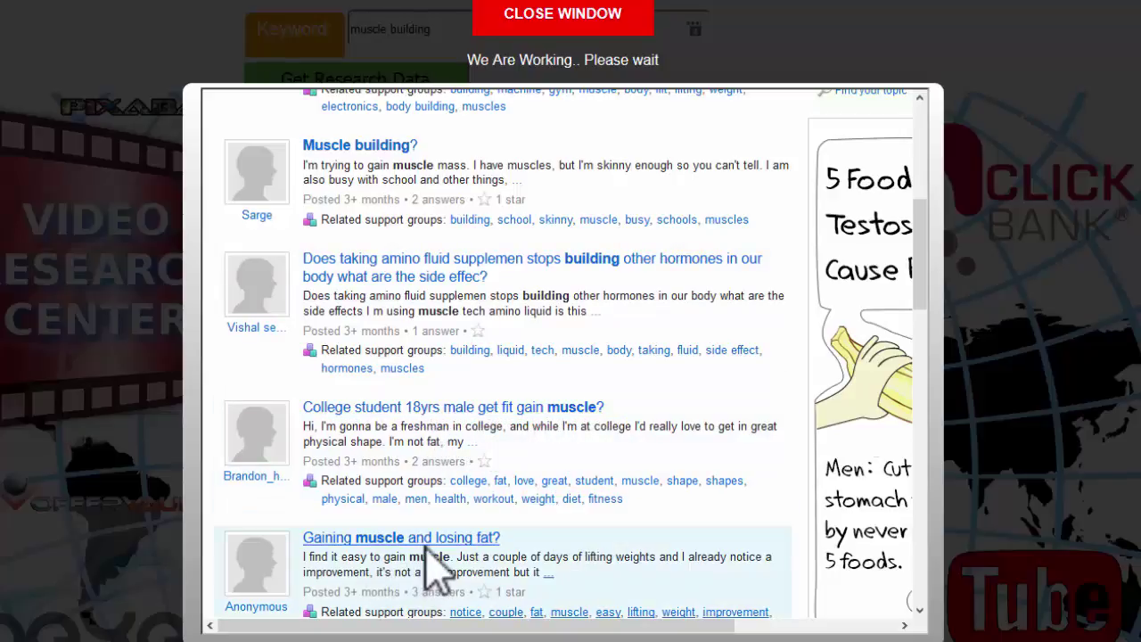
{"action": "left_click_drag", "start_coordinate": [927, 286], "coordinate": [968, 166]}
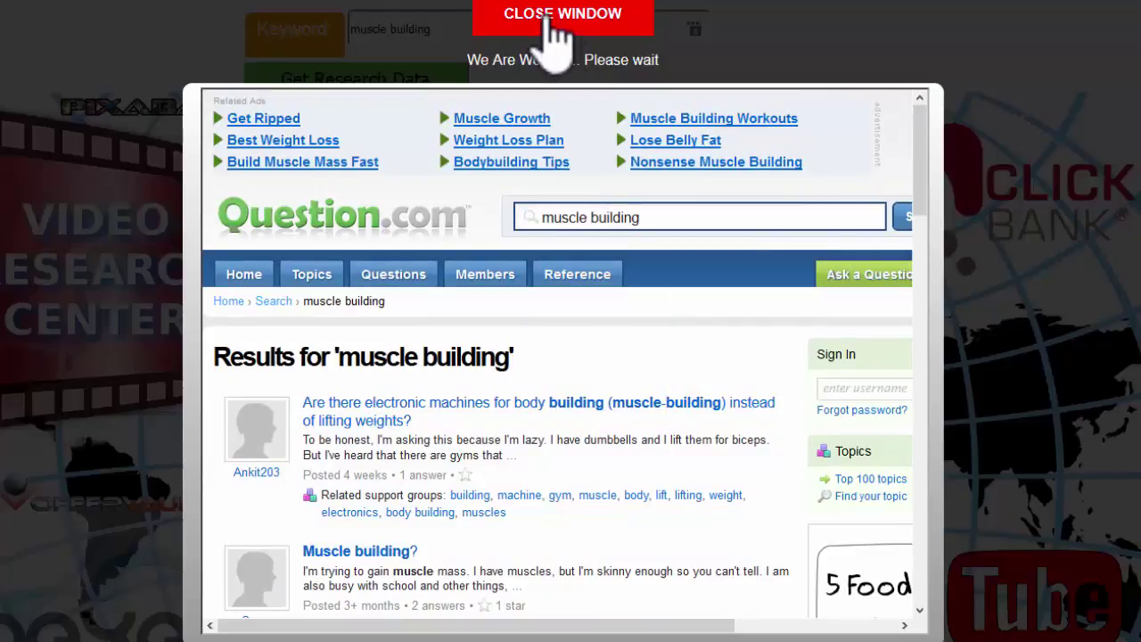
List the muscle building video keyword suggestions, scroll through them, and copy all to the clipboard
{"action": "left_click", "coordinate": [553, 25]}
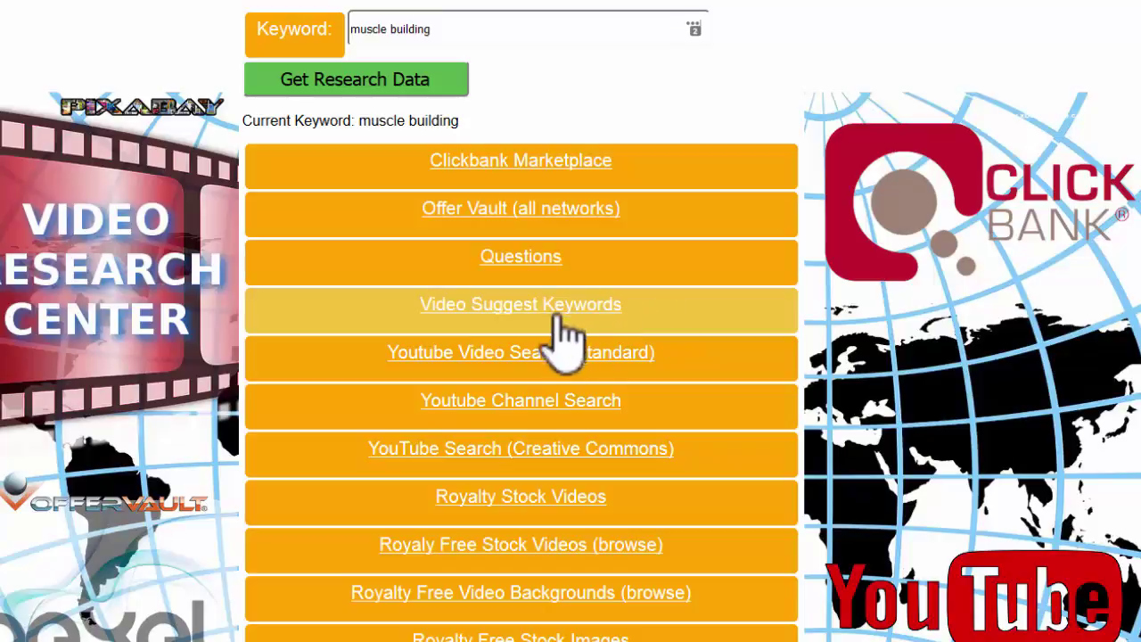
{"action": "left_click", "coordinate": [514, 312]}
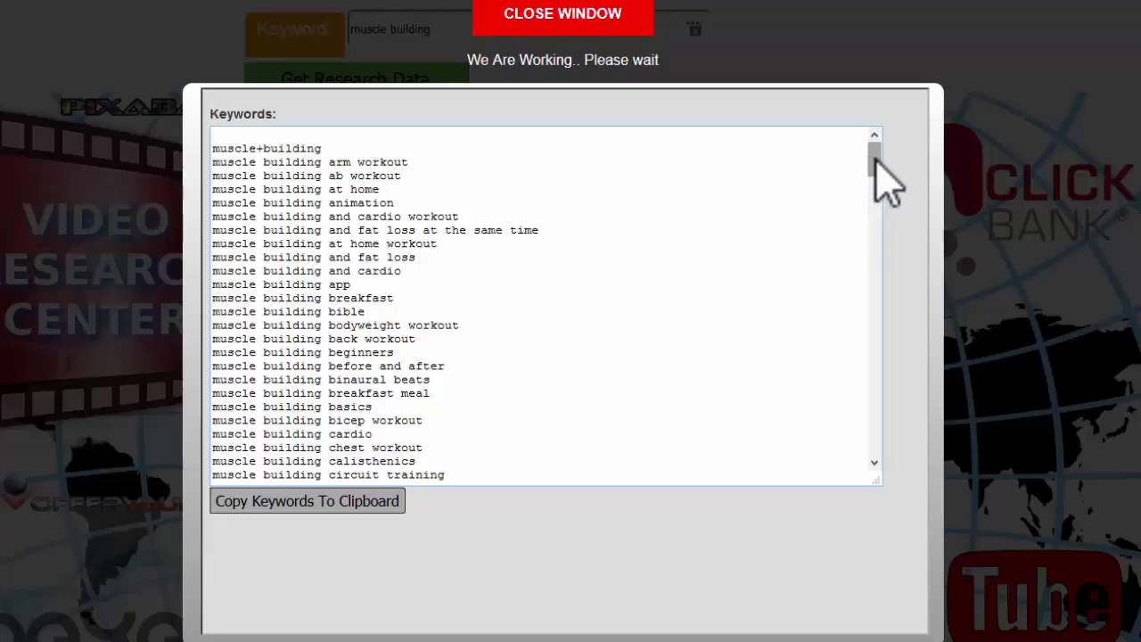
{"action": "left_click", "coordinate": [874, 159]}
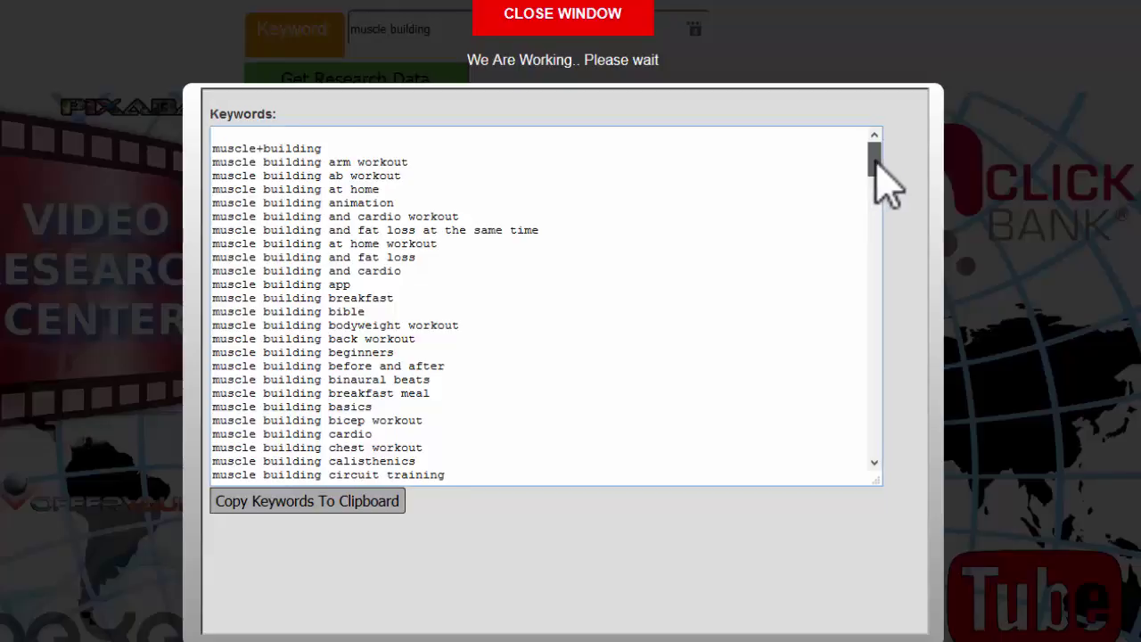
{"action": "left_click_drag", "start_coordinate": [875, 163], "coordinate": [874, 161]}
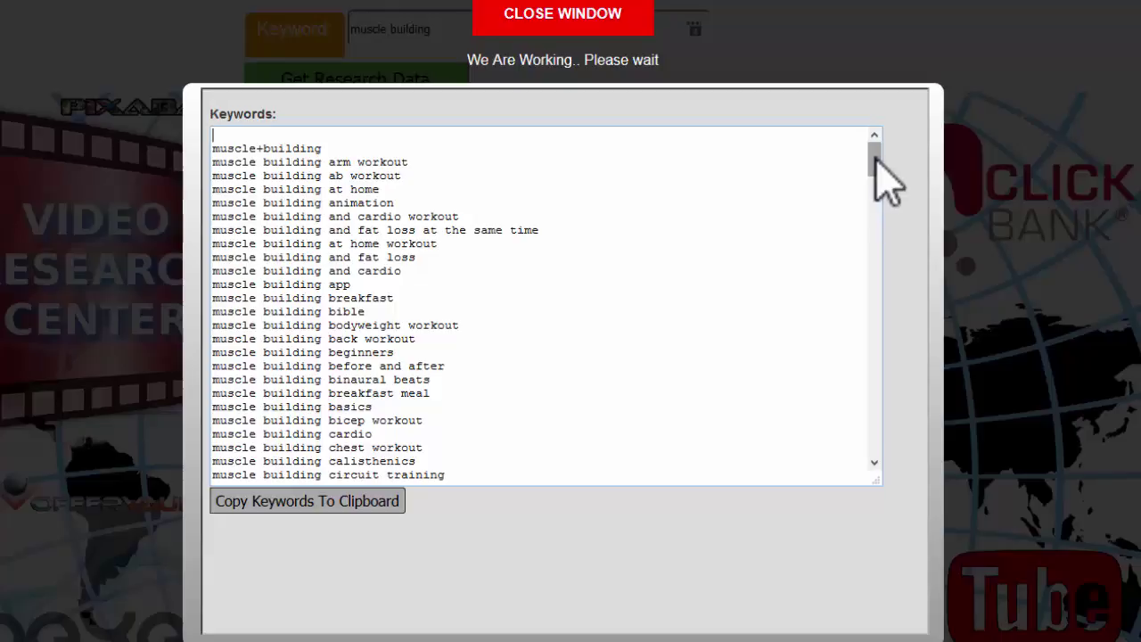
{"action": "left_click_drag", "start_coordinate": [874, 161], "coordinate": [845, 214]}
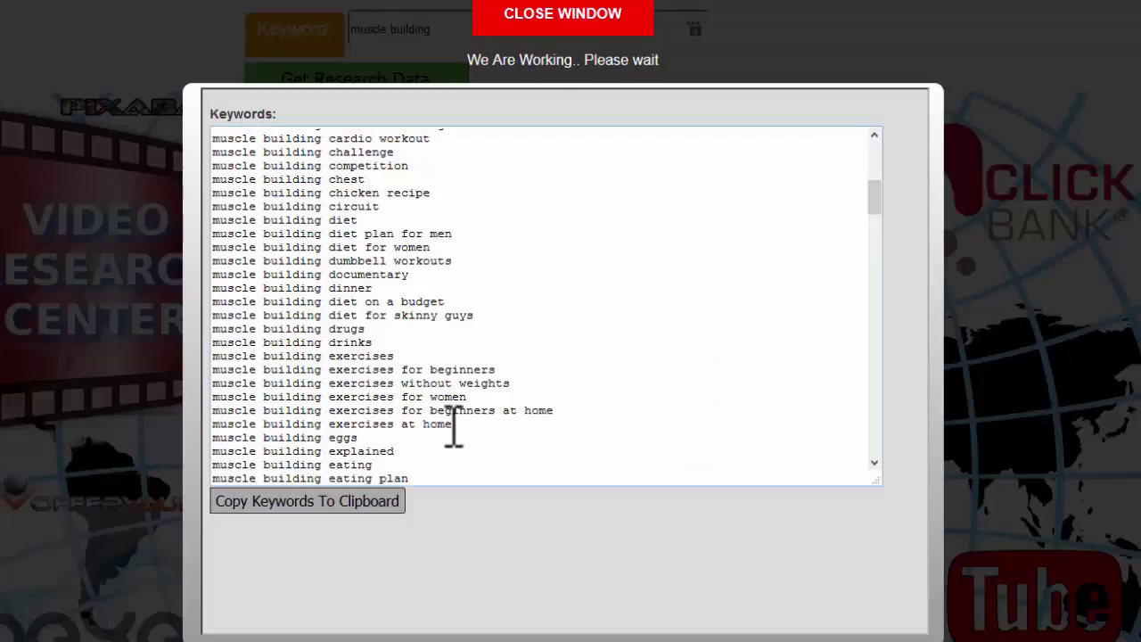
{"action": "left_click_drag", "start_coordinate": [872, 213], "coordinate": [874, 276]}
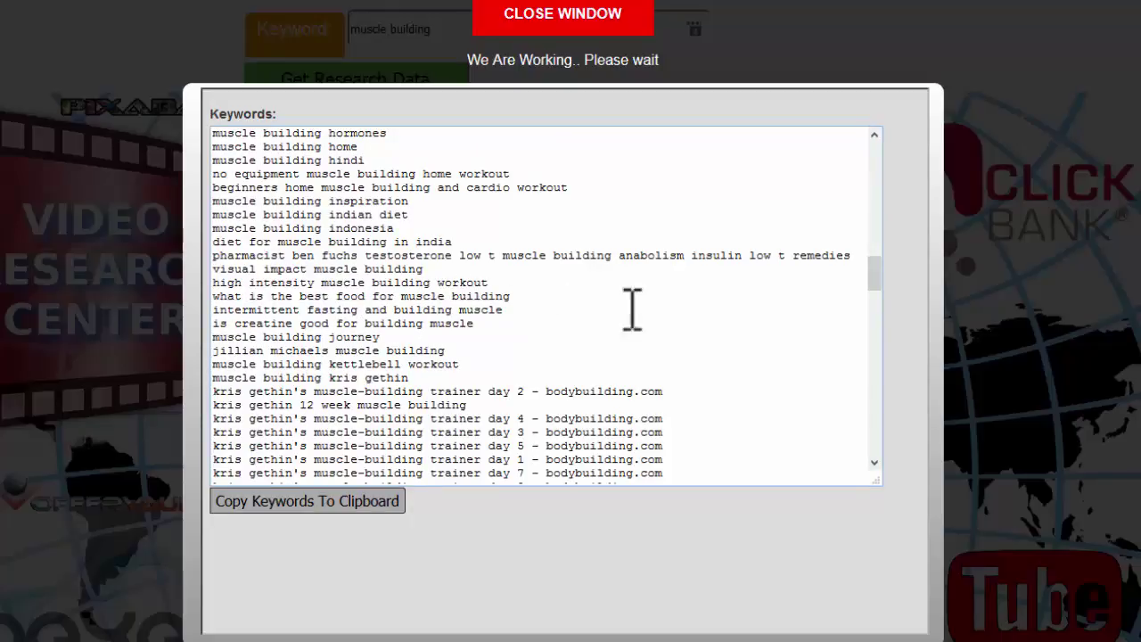
{"action": "left_click_drag", "start_coordinate": [878, 289], "coordinate": [879, 352]}
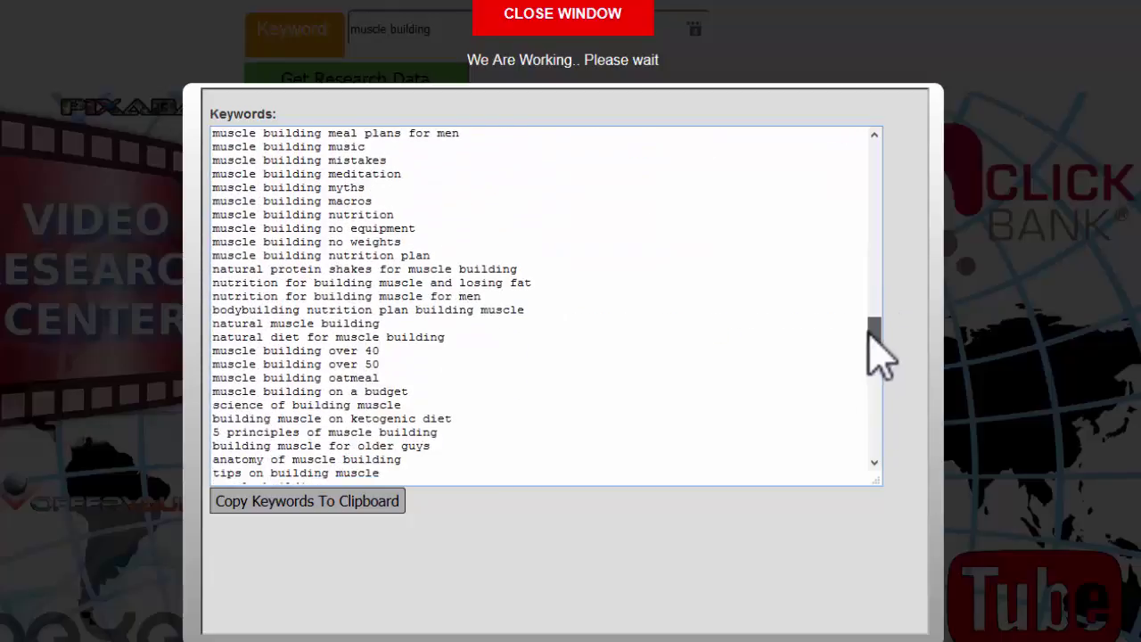
{"action": "left_click", "coordinate": [297, 503]}
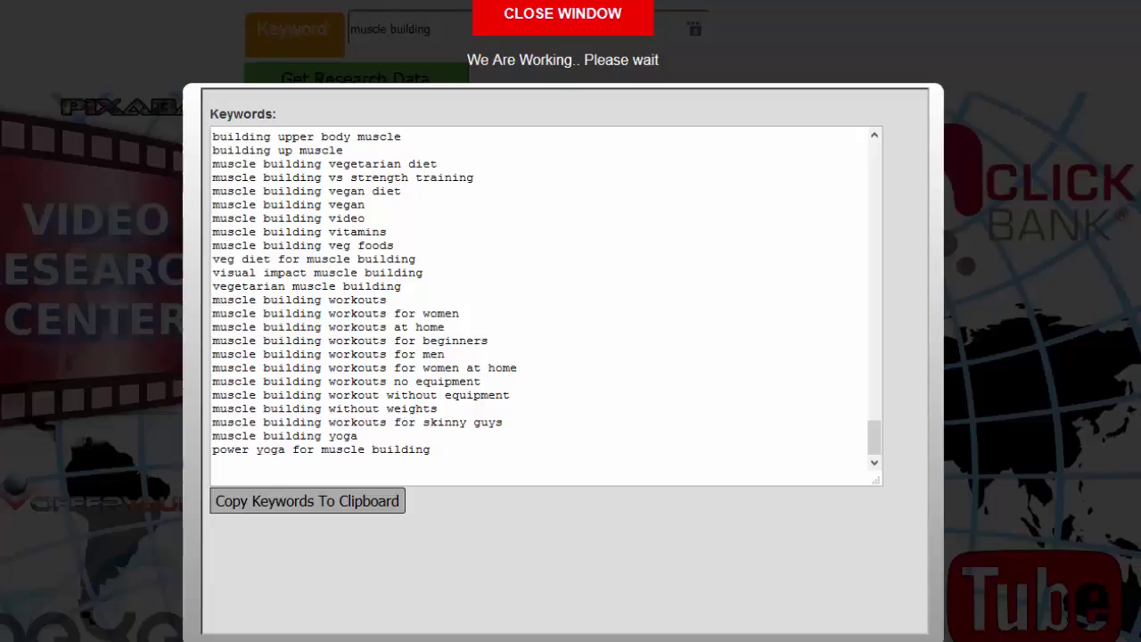
Run a YouTube video search for 'muscle building' and scroll through the results
{"action": "left_click", "coordinate": [570, 22]}
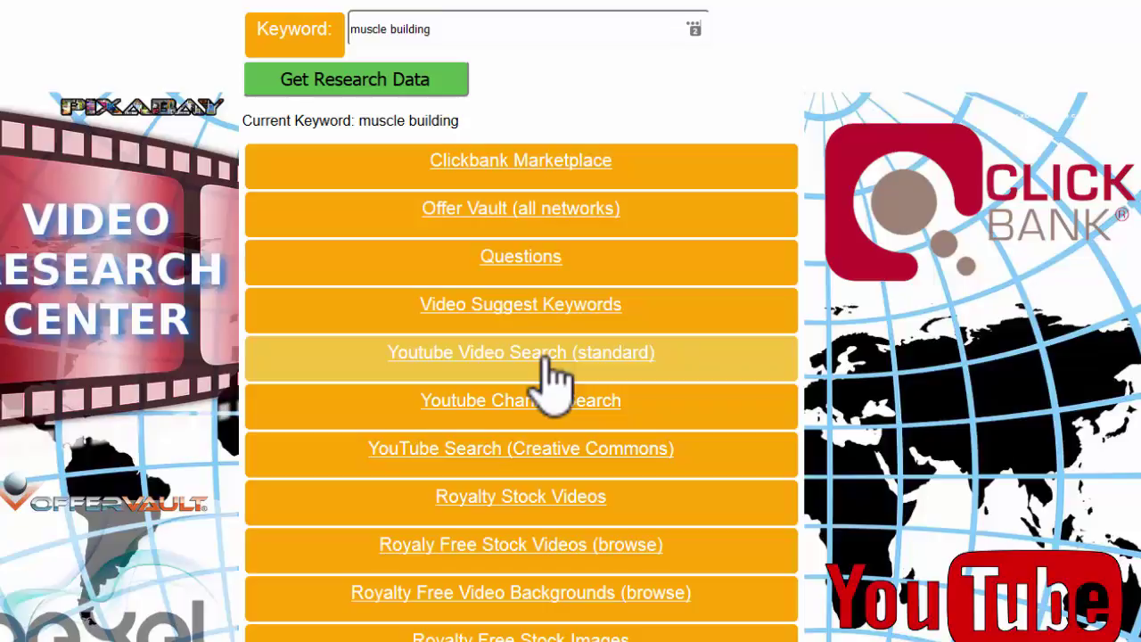
{"action": "left_click", "coordinate": [545, 360]}
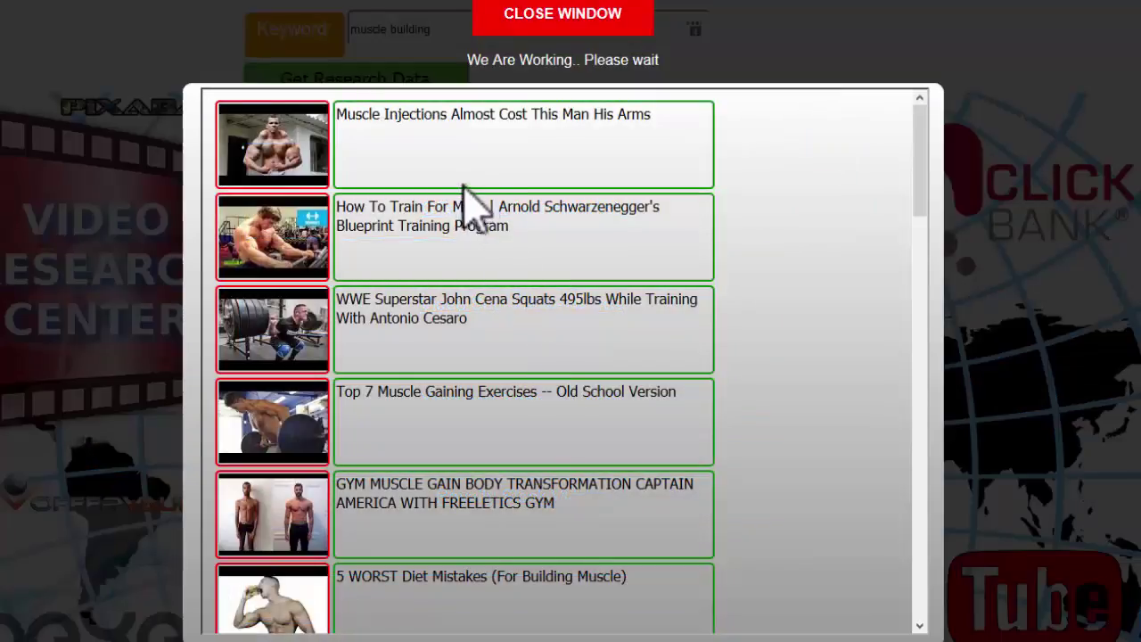
{"action": "left_click_drag", "start_coordinate": [915, 178], "coordinate": [894, 139]}
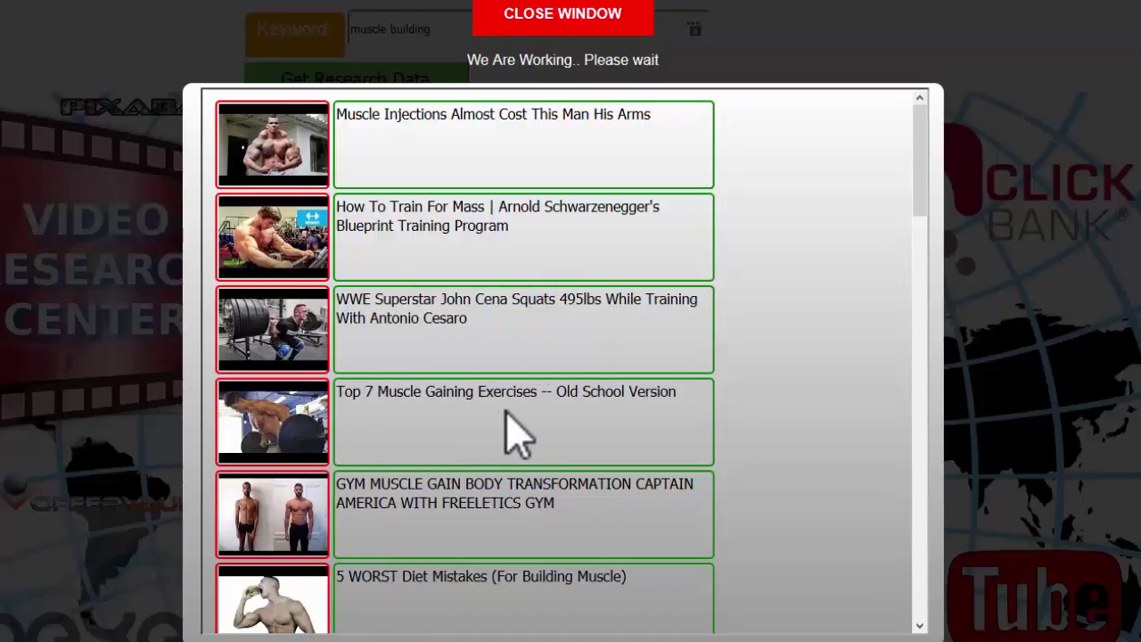
{"action": "scroll", "coordinate": [508, 427], "scroll_direction": "down", "scroll_amount": 1}
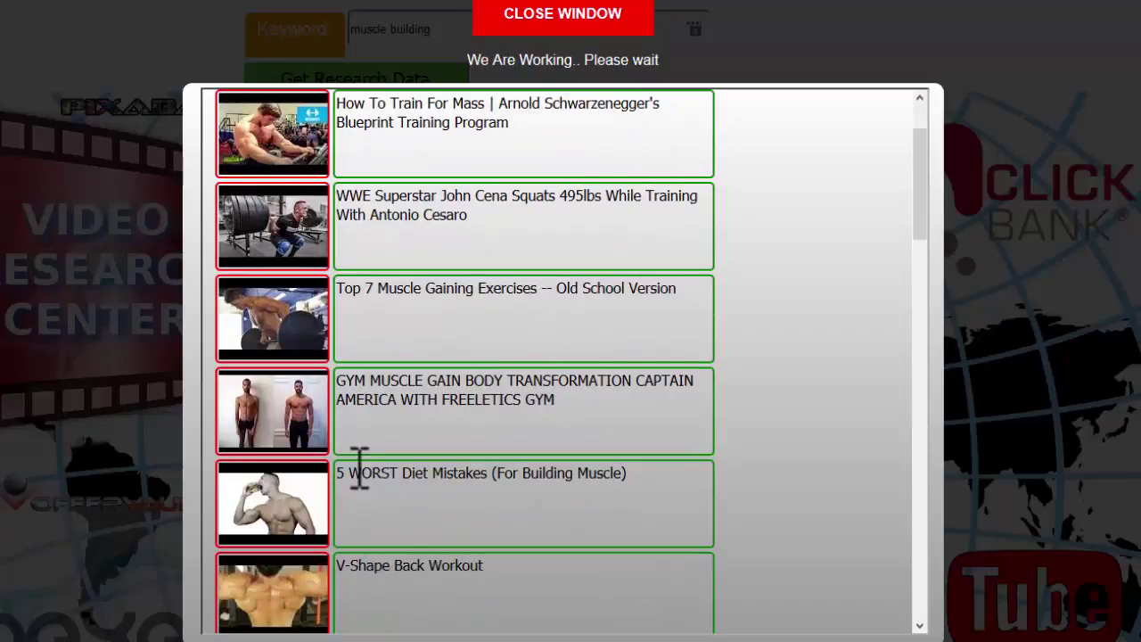
{"action": "scroll", "coordinate": [522, 561], "scroll_direction": "down", "scroll_amount": 5}
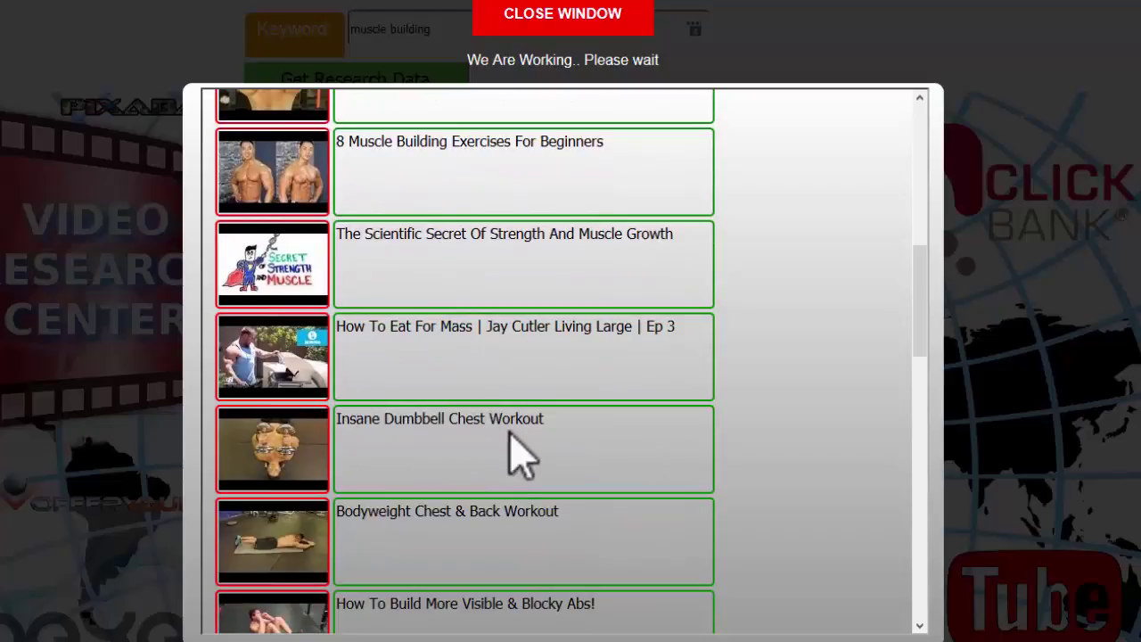
{"action": "scroll", "coordinate": [567, 455], "scroll_direction": "up", "scroll_amount": 1}
{"action": "scroll", "coordinate": [575, 469], "scroll_direction": "up", "scroll_amount": 5}
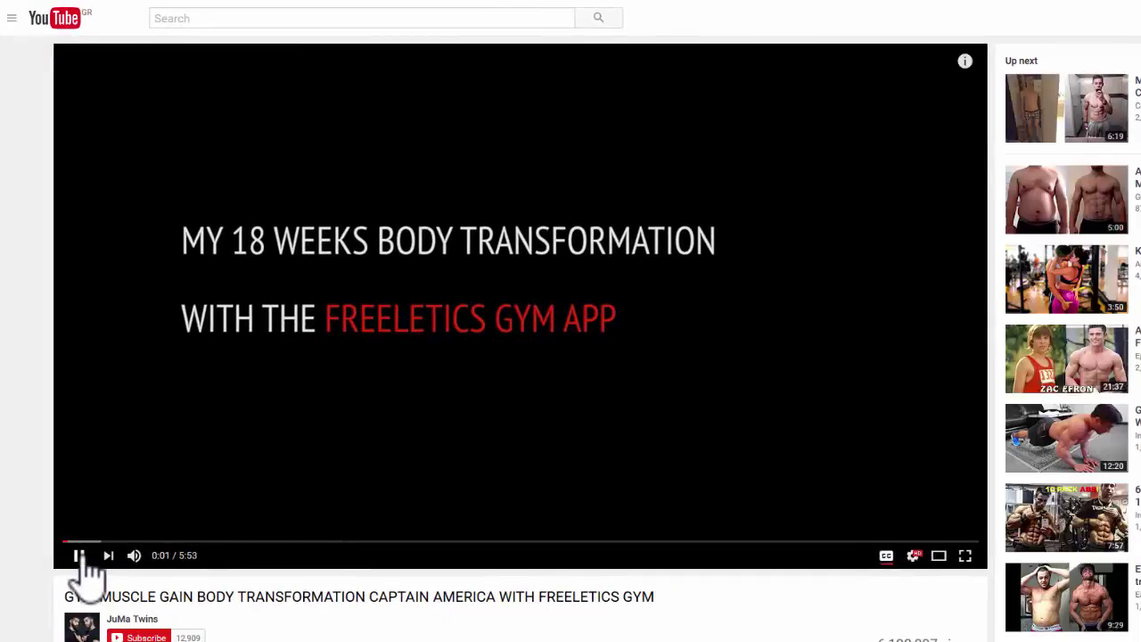
Pause the Freeletics gym body transformation video
{"action": "left_click", "coordinate": [79, 557]}
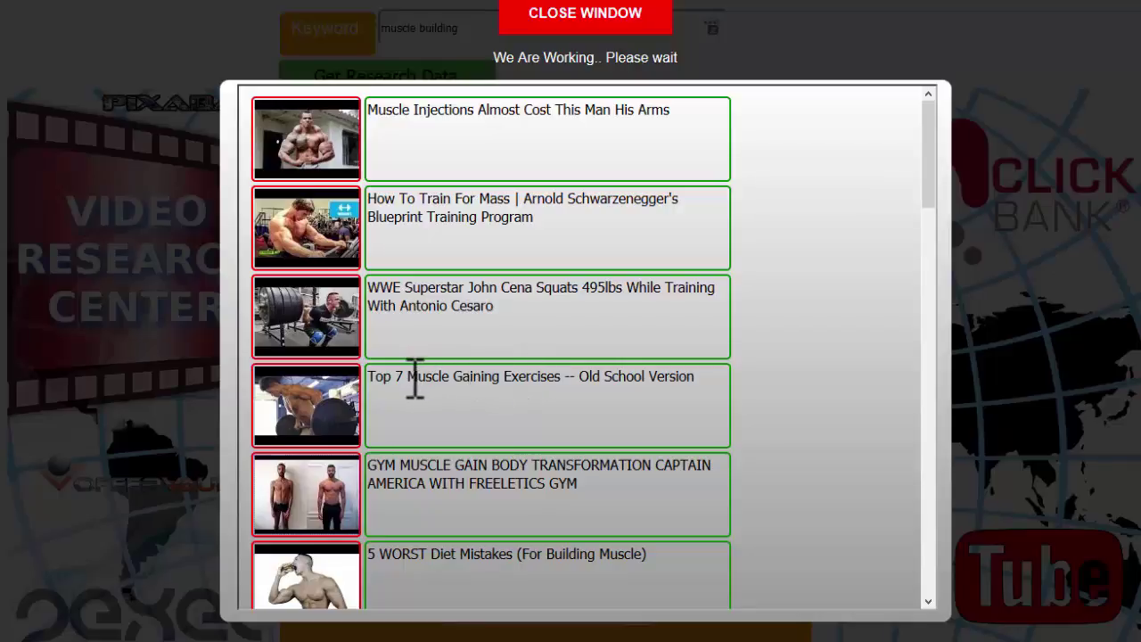
Copy 'Muscle Gaining' from a video title and close the results popup
{"action": "left_click_drag", "start_coordinate": [408, 378], "coordinate": [499, 378]}
{"action": "right_click", "coordinate": [476, 385]}
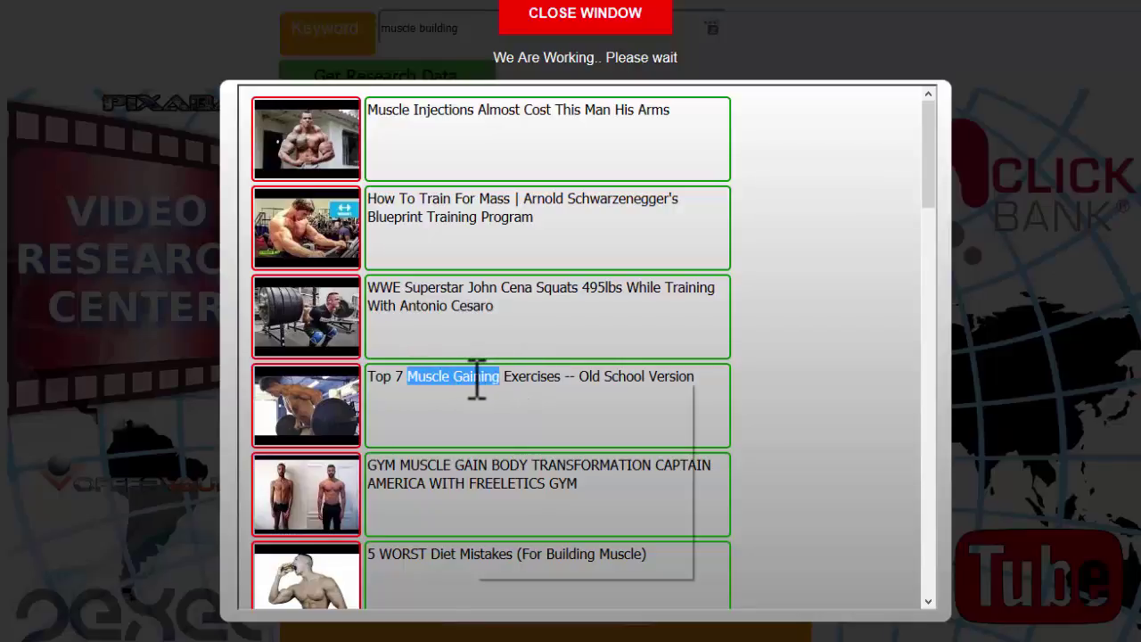
{"action": "left_click", "coordinate": [513, 399]}
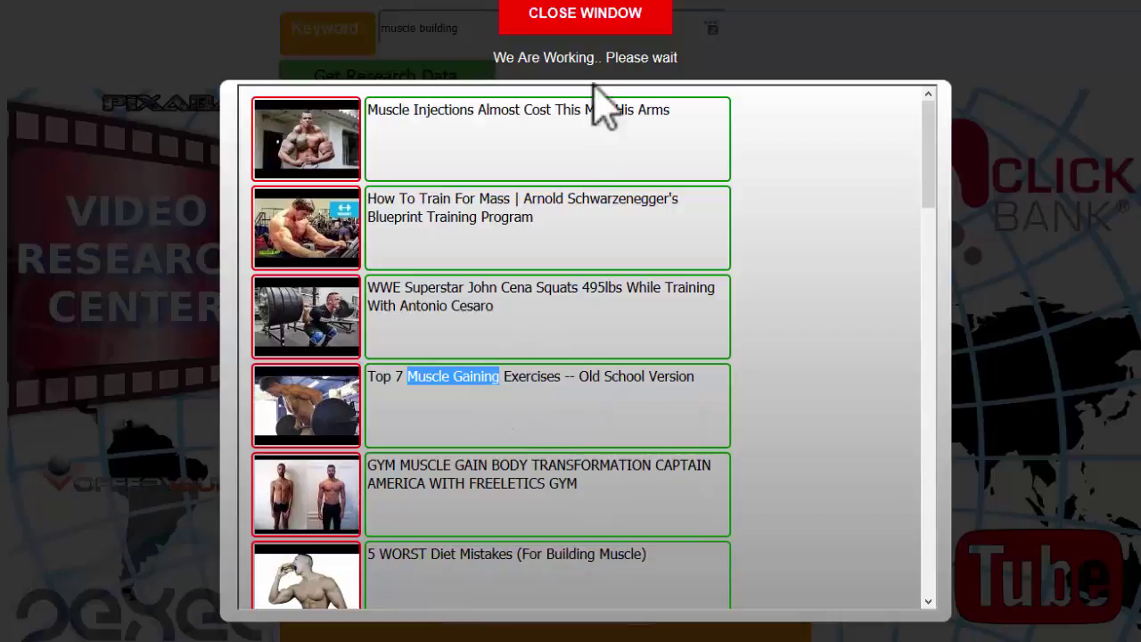
{"action": "left_click", "coordinate": [590, 20]}
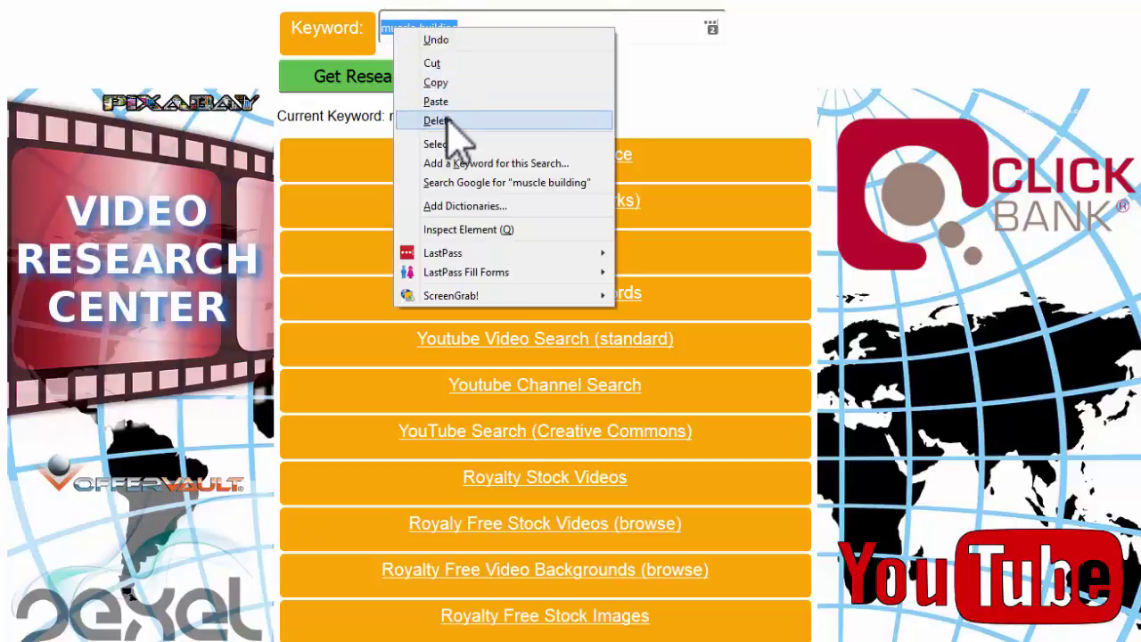
Paste 'Muscle Gaining' as the keyword, gather research data, and scroll its video keyword suggestions
{"action": "left_click", "coordinate": [445, 102]}
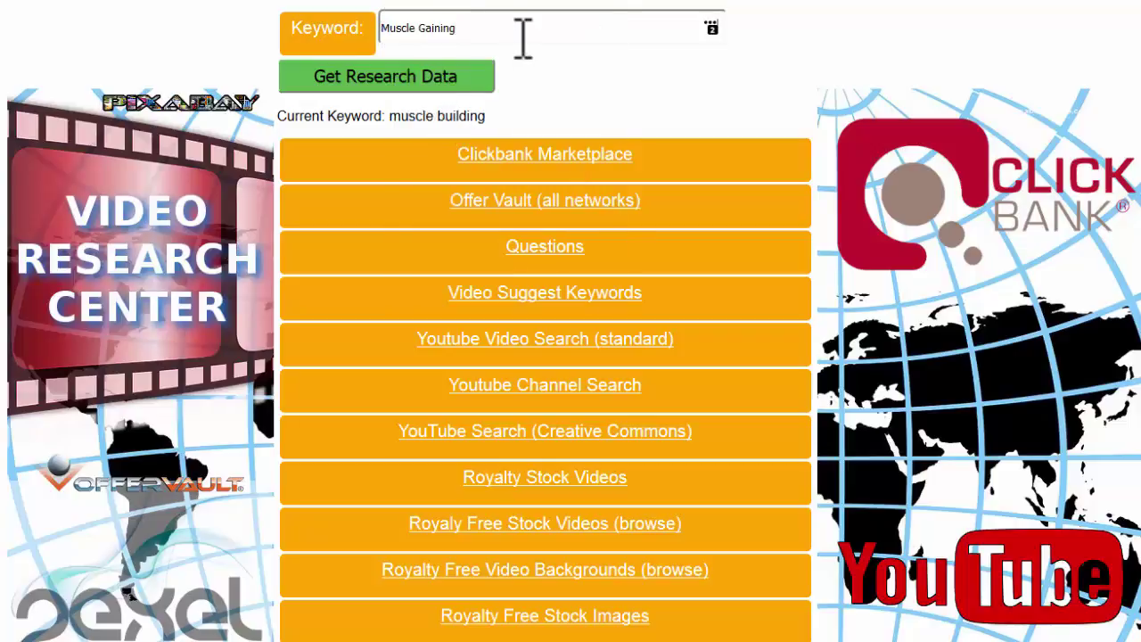
{"action": "left_click", "coordinate": [399, 87]}
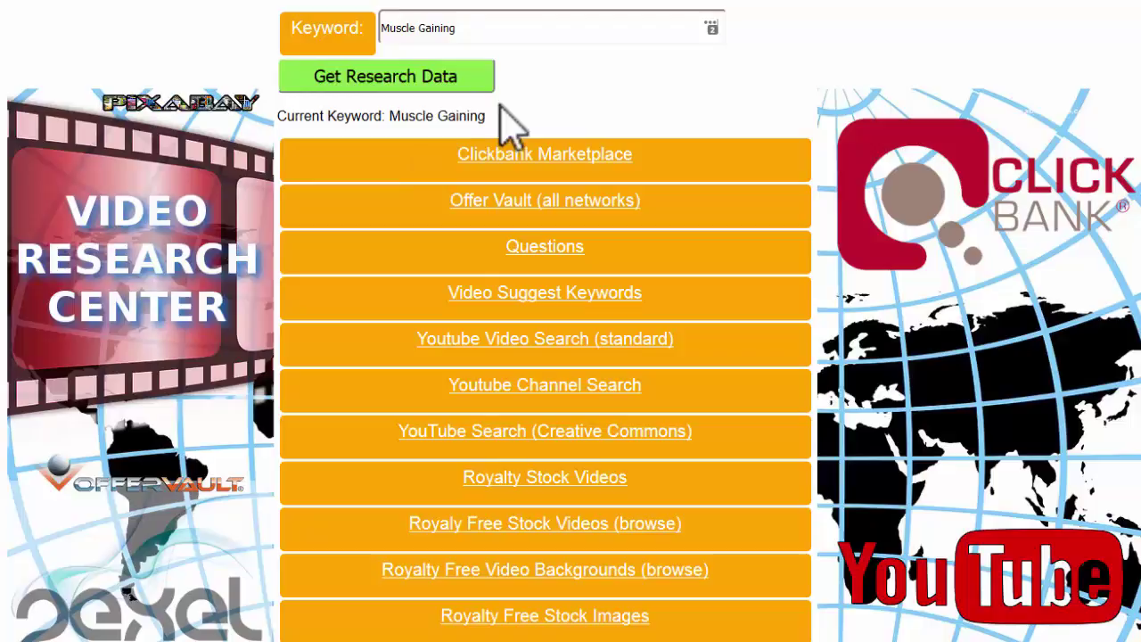
{"action": "left_click", "coordinate": [524, 310]}
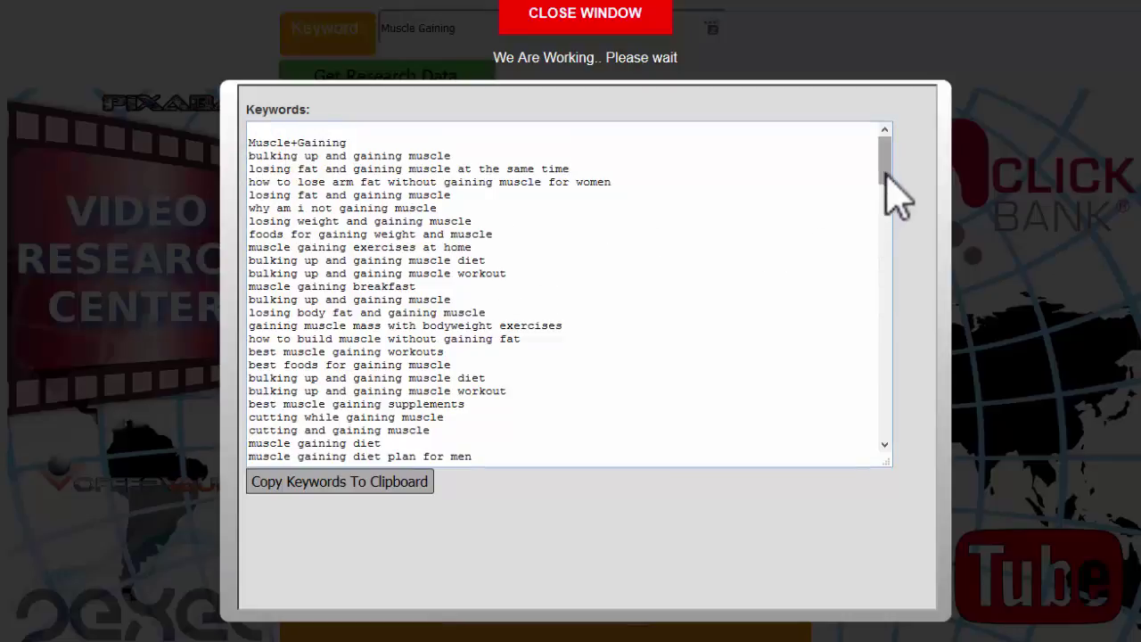
{"action": "left_click_drag", "start_coordinate": [886, 175], "coordinate": [894, 303]}
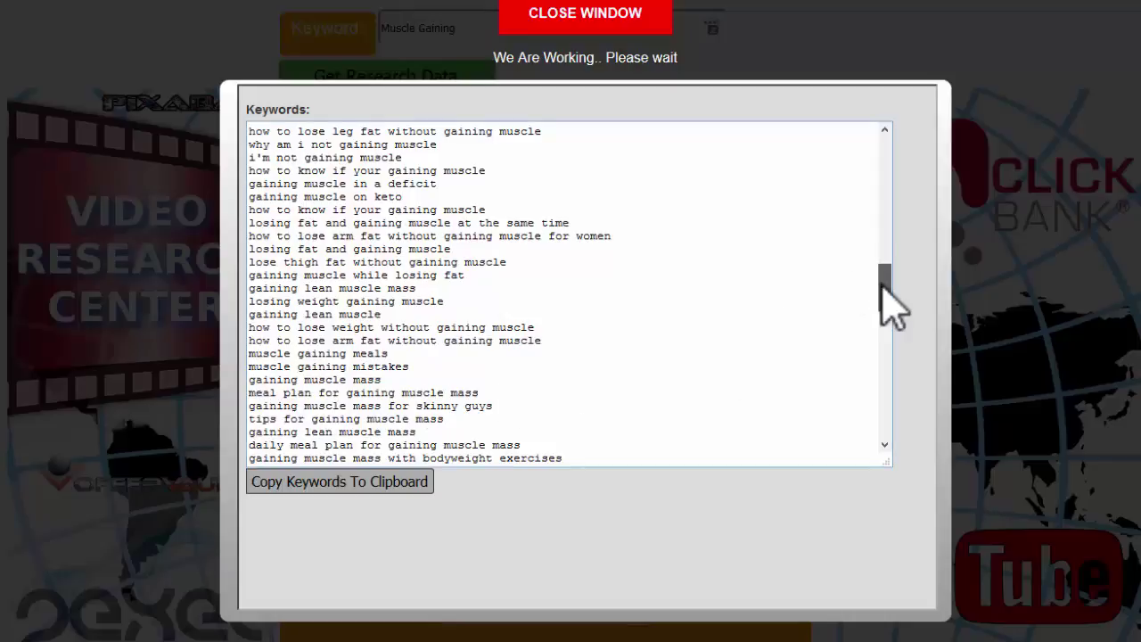
{"action": "left_click", "coordinate": [882, 339]}
{"action": "left_click_drag", "start_coordinate": [884, 339], "coordinate": [891, 407]}
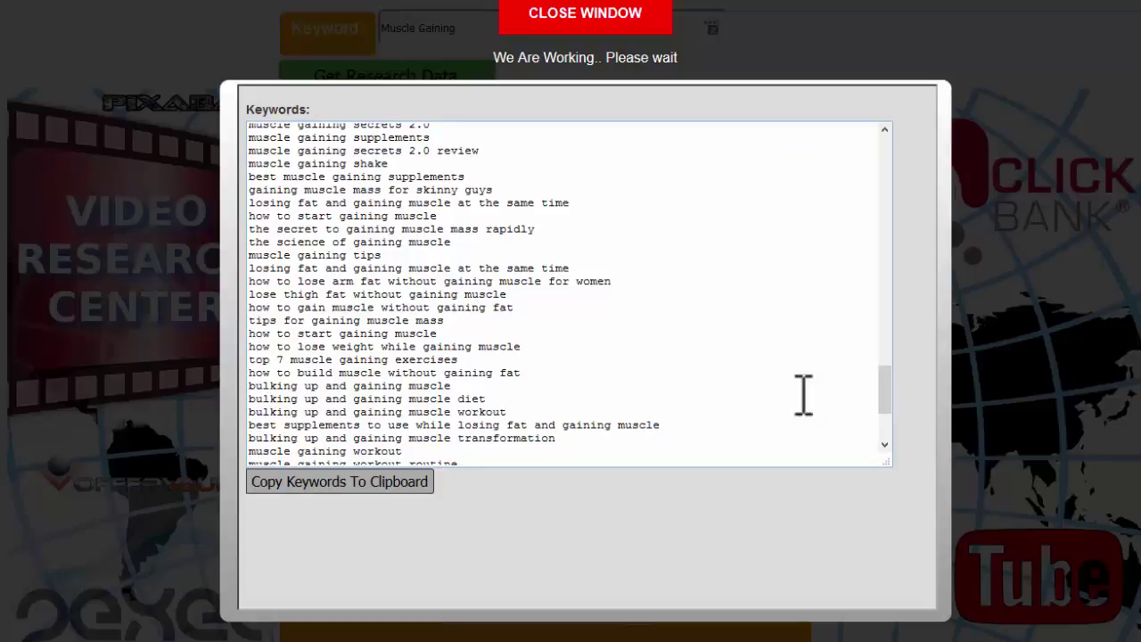
{"action": "left_click_drag", "start_coordinate": [884, 395], "coordinate": [882, 138]}
{"action": "scroll", "coordinate": [882, 414], "scroll_direction": "down", "scroll_amount": 1}
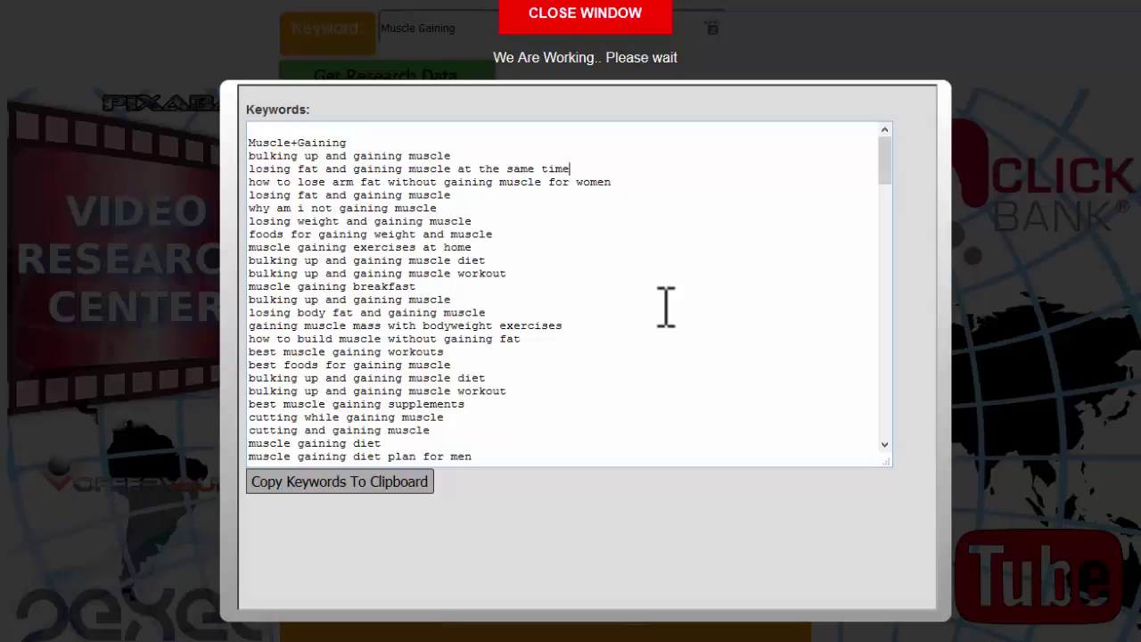
Close the keyword popup and search YouTube channels for 'Muscle Gaining'
{"action": "left_click", "coordinate": [579, 17]}
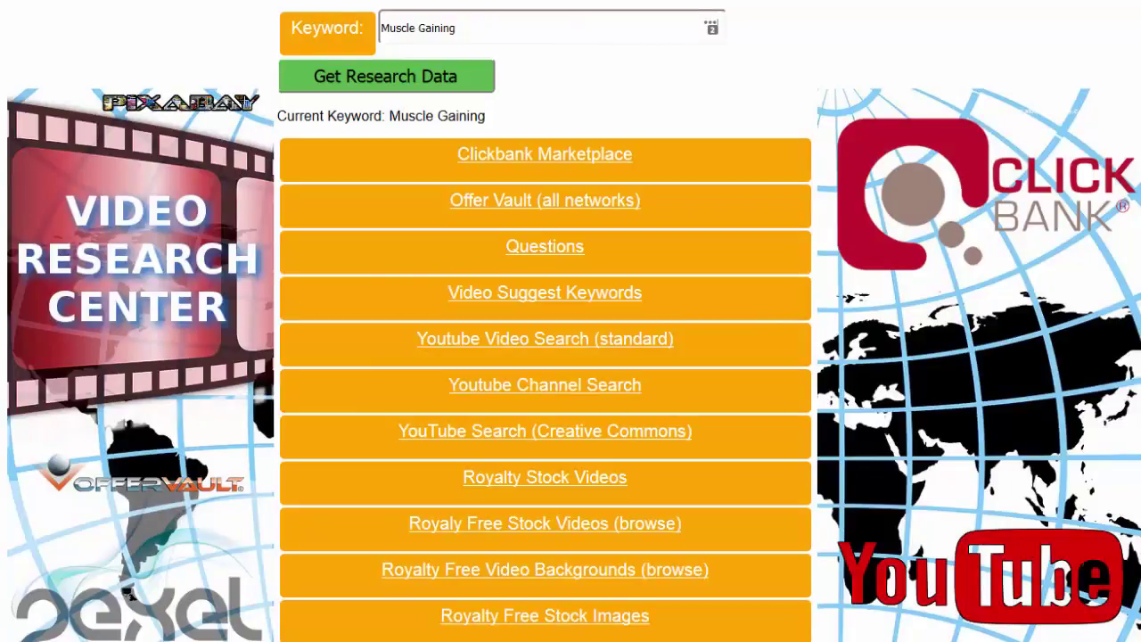
{"action": "left_click", "coordinate": [486, 406]}
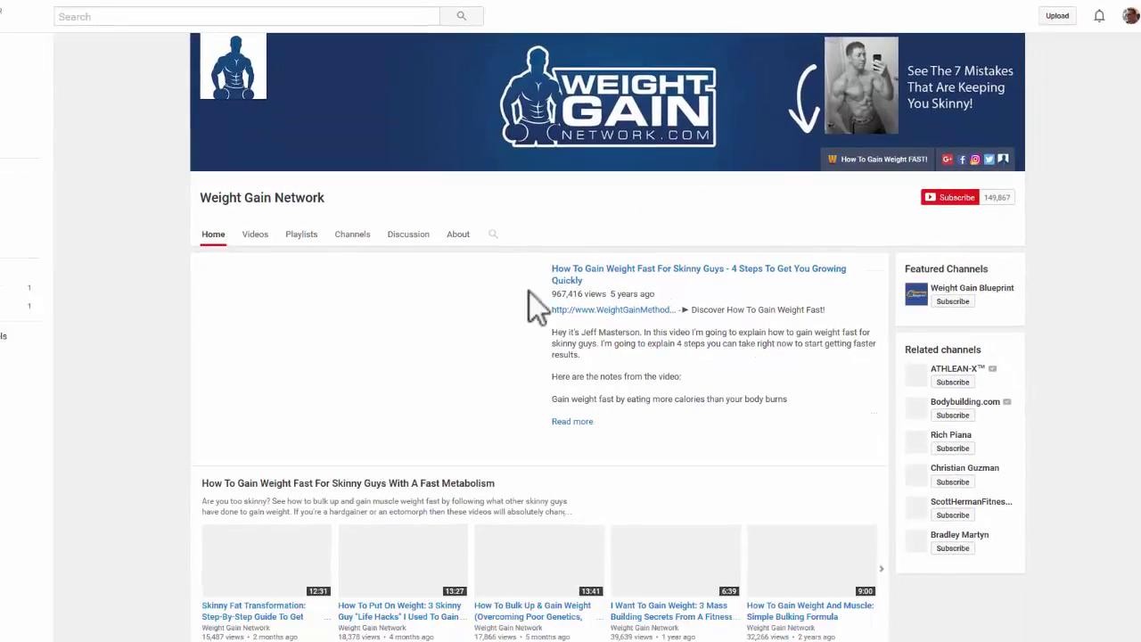
Pause the Weight Gain Network trailer and scroll through the channel's video rows
{"action": "scroll", "coordinate": [607, 337], "scroll_direction": "down", "scroll_amount": 1}
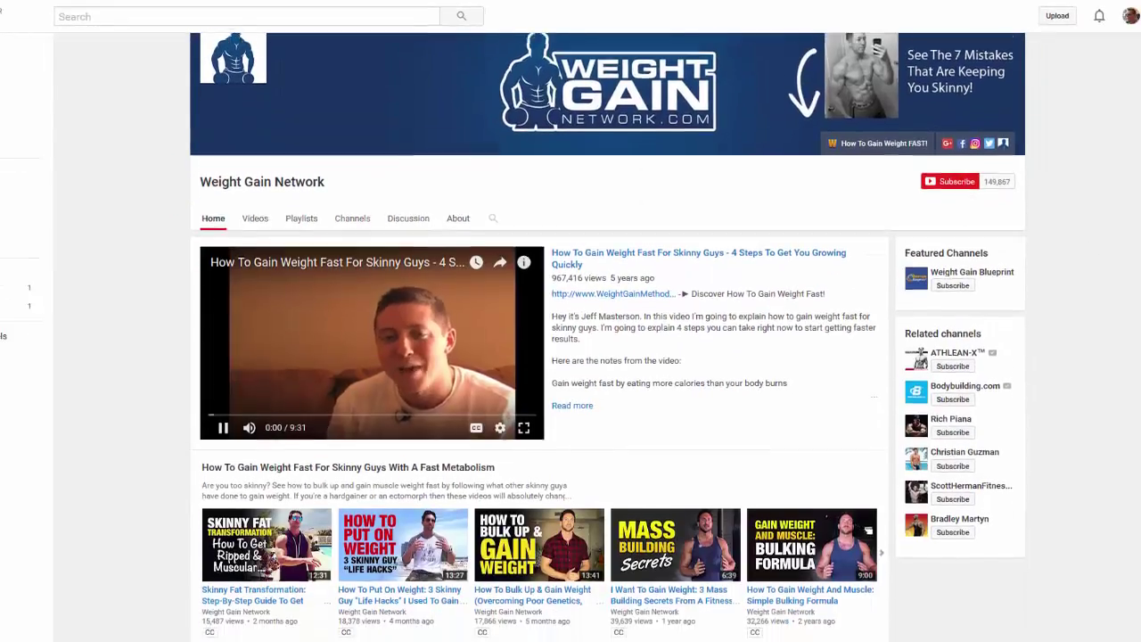
{"action": "left_click", "coordinate": [223, 402]}
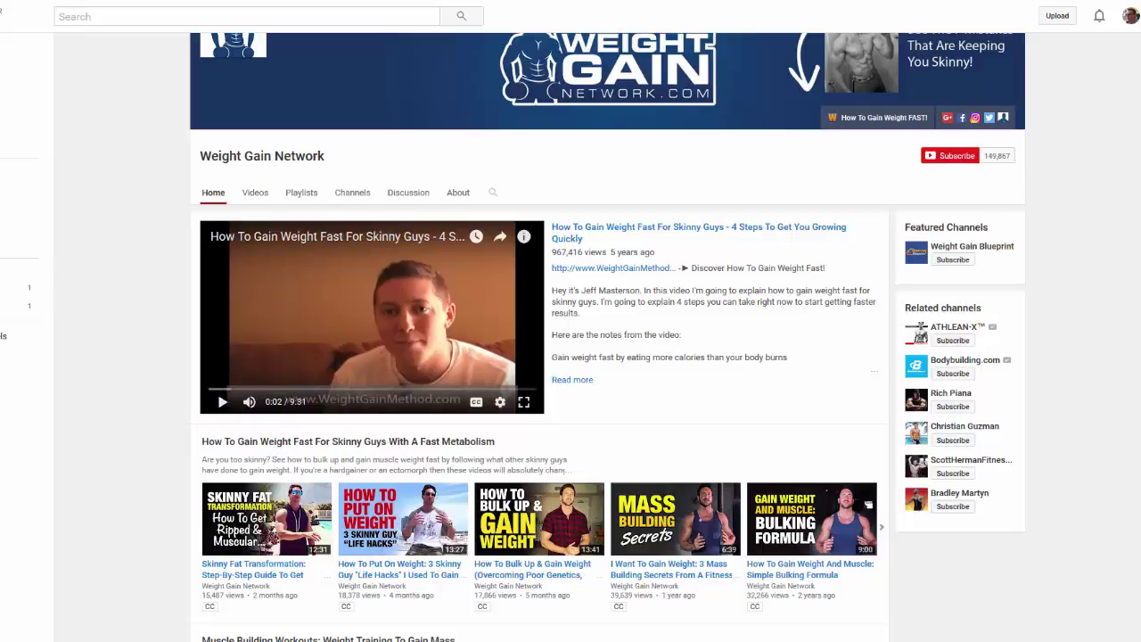
{"action": "scroll", "coordinate": [607, 337], "scroll_direction": "down", "scroll_amount": 3}
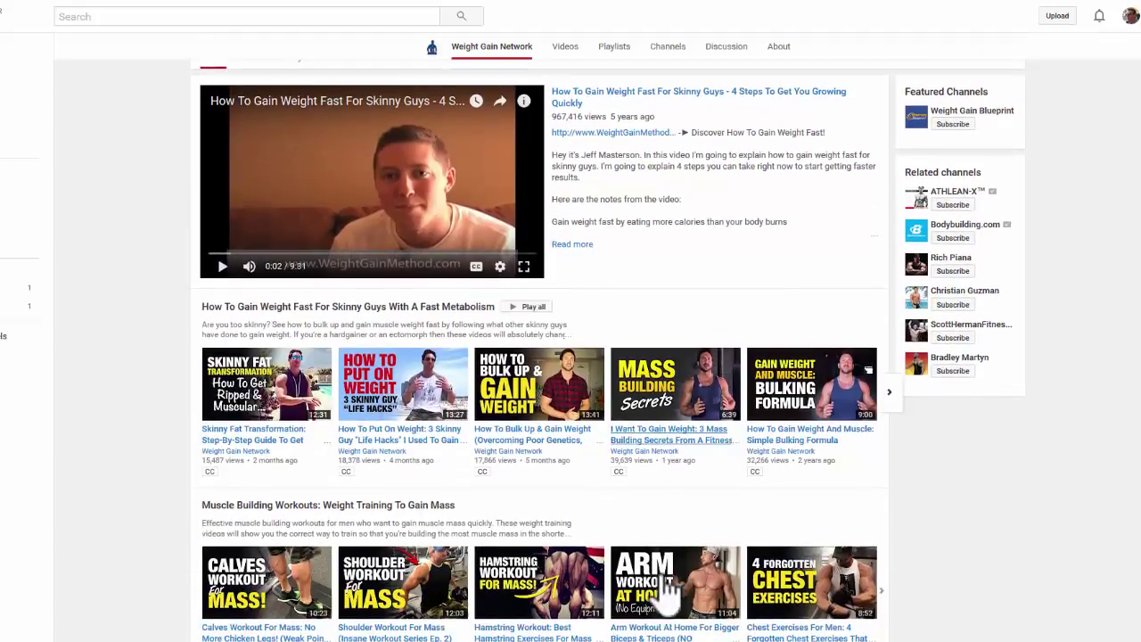
{"action": "scroll", "coordinate": [462, 428], "scroll_direction": "down", "scroll_amount": 4}
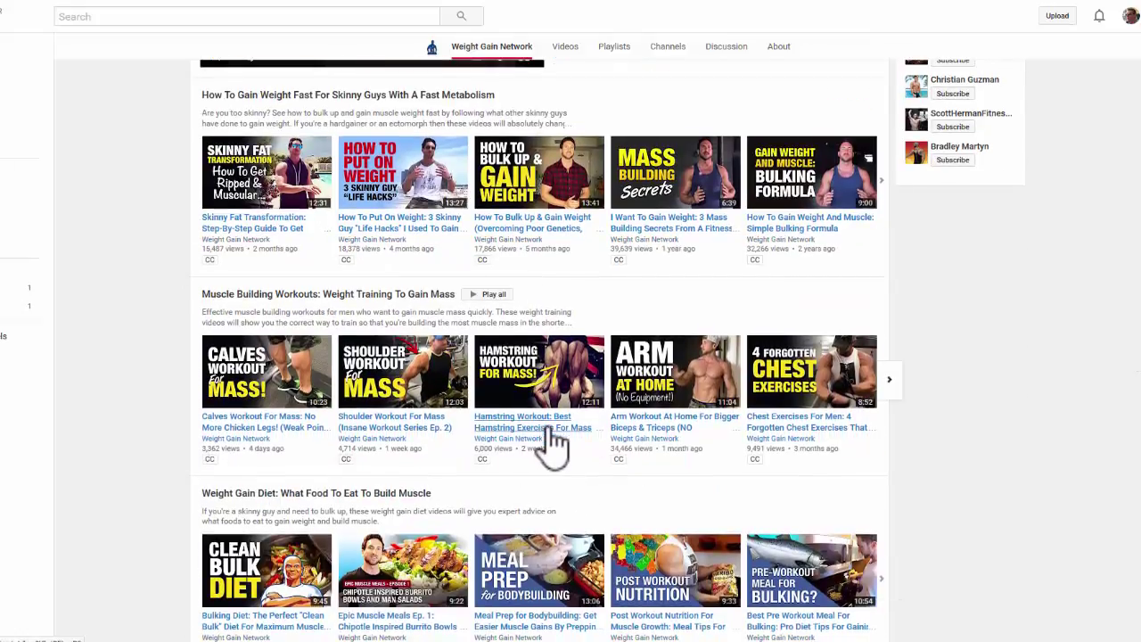
{"action": "scroll", "coordinate": [581, 433], "scroll_direction": "up", "scroll_amount": 2}
{"action": "scroll", "coordinate": [584, 428], "scroll_direction": "up", "scroll_amount": 2}
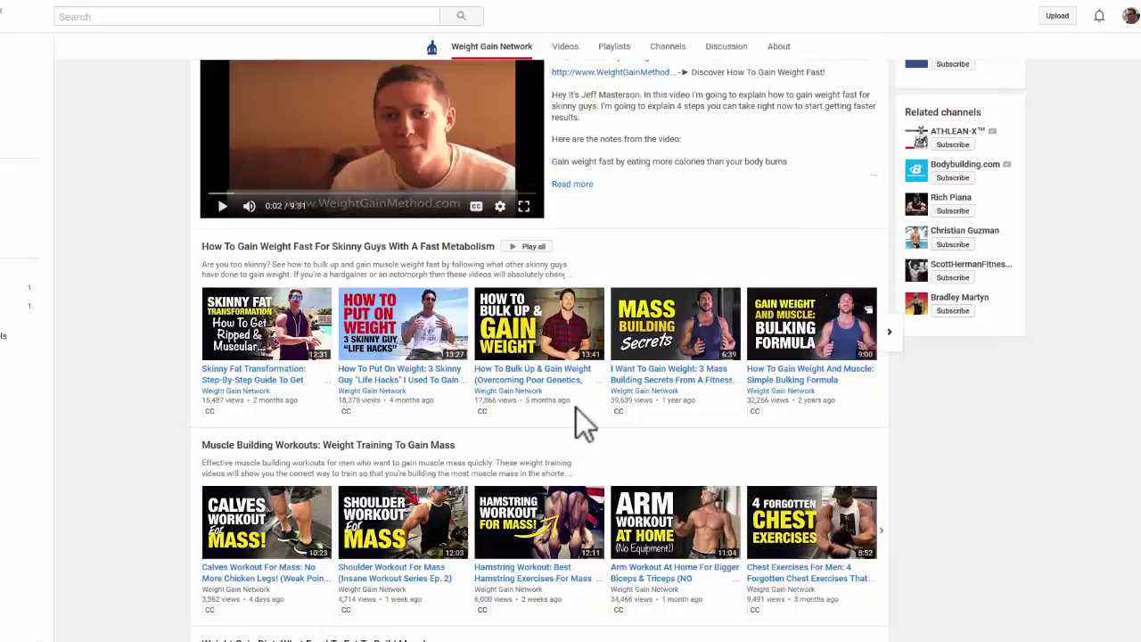
{"action": "scroll", "coordinate": [584, 435], "scroll_direction": "up", "scroll_amount": 4}
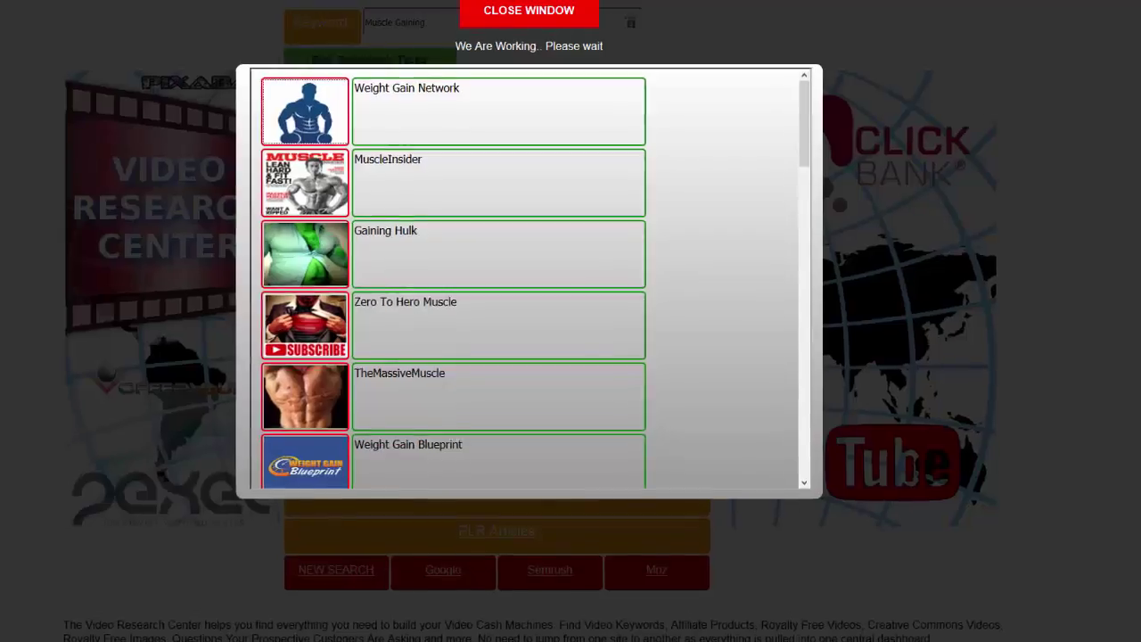
{"action": "left_click", "coordinate": [521, 18]}
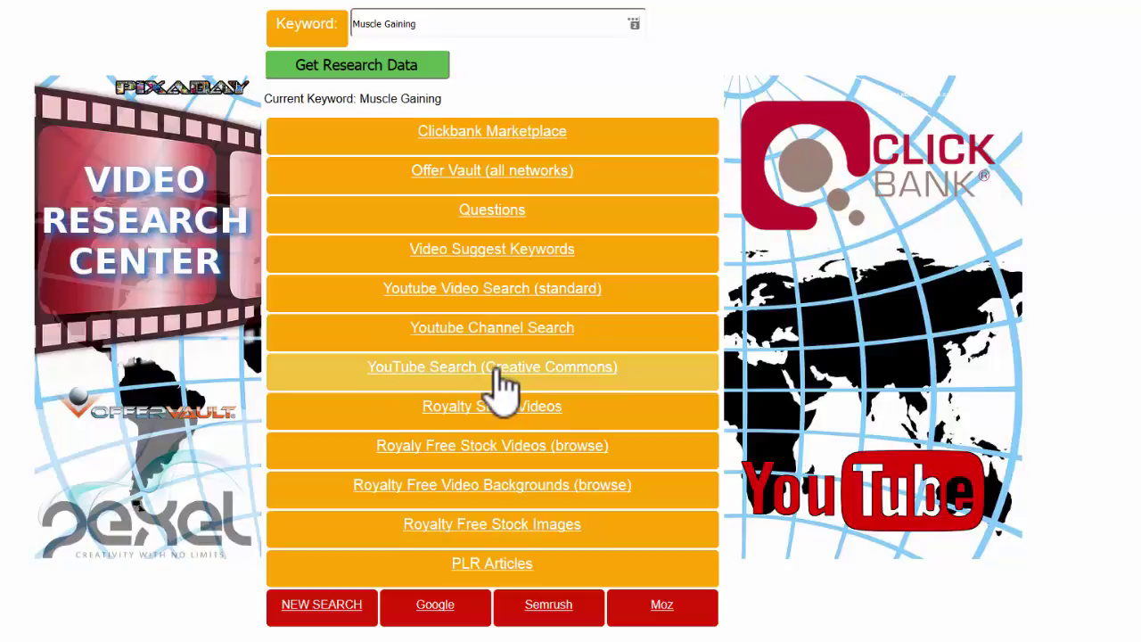
{"action": "left_click", "coordinate": [499, 372]}
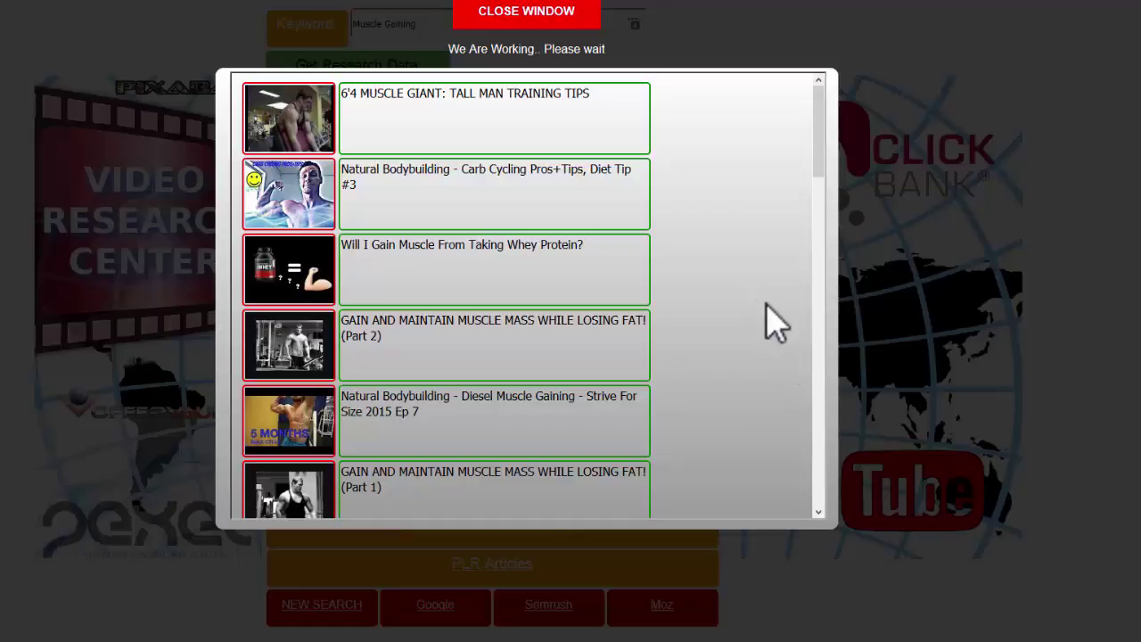
{"action": "left_click_drag", "start_coordinate": [828, 177], "coordinate": [827, 198]}
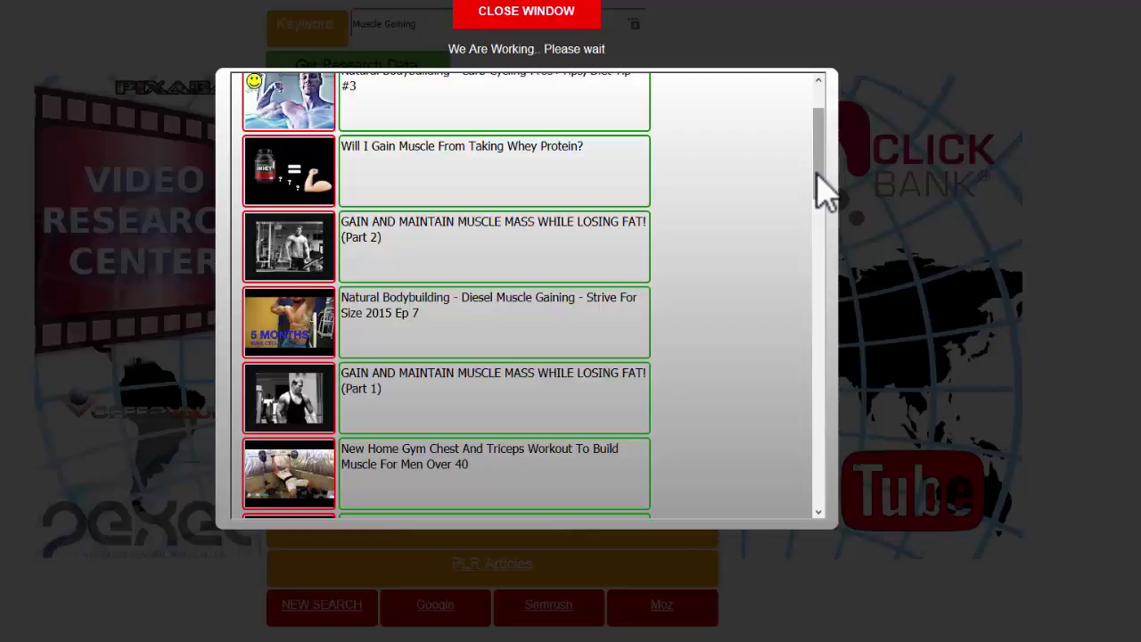
{"action": "left_click_drag", "start_coordinate": [819, 178], "coordinate": [820, 157]}
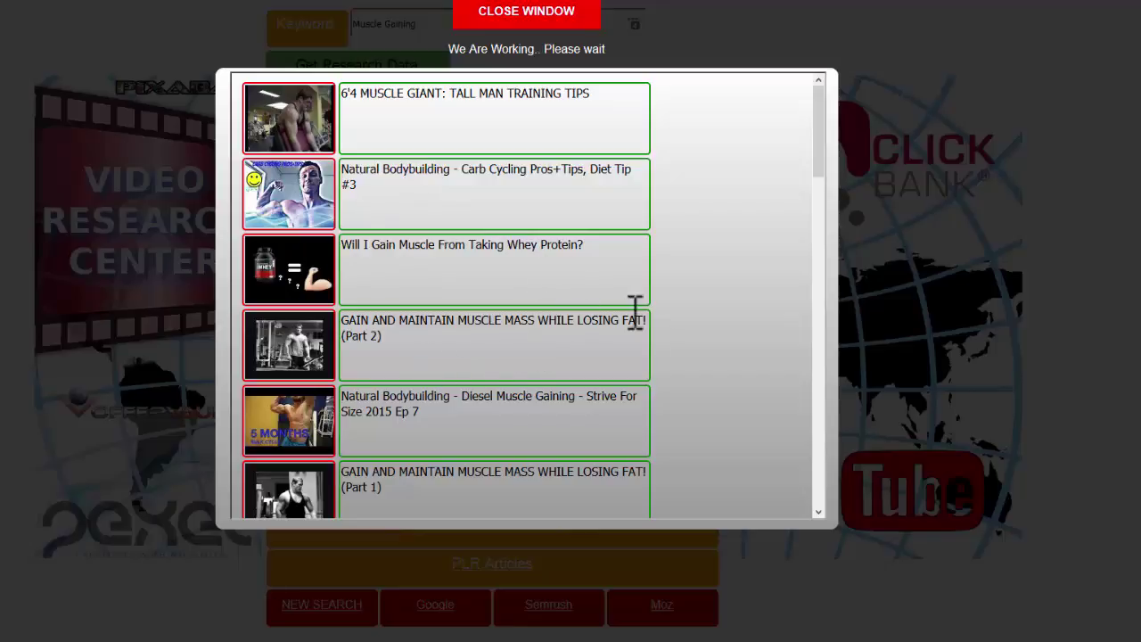
{"action": "left_click_drag", "start_coordinate": [822, 169], "coordinate": [821, 253]}
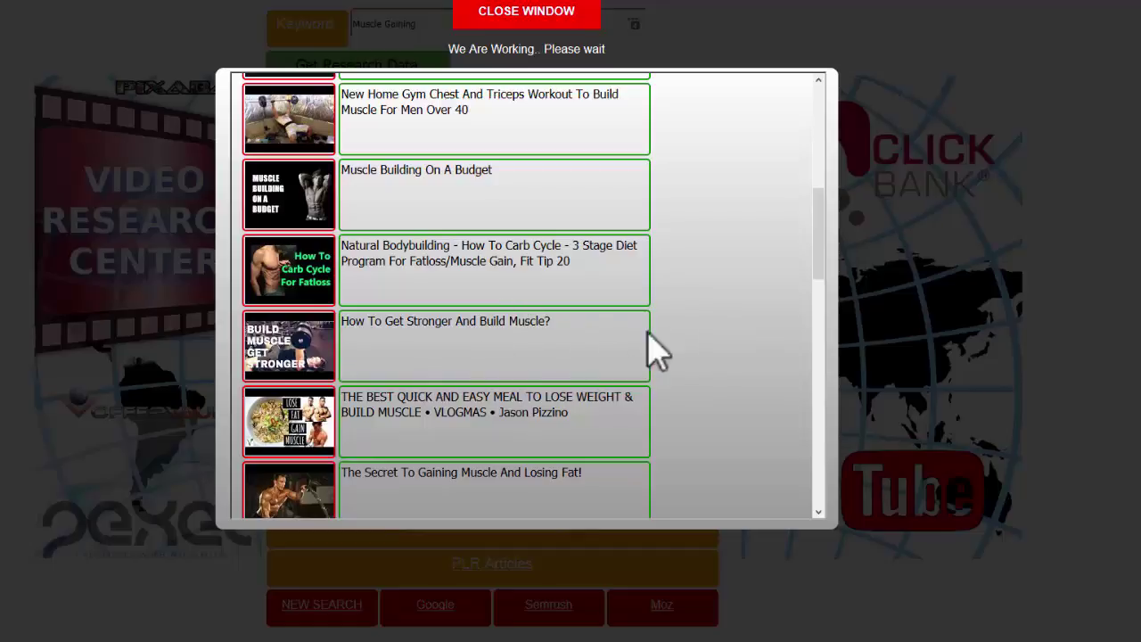
{"action": "left_click_drag", "start_coordinate": [822, 260], "coordinate": [830, 158]}
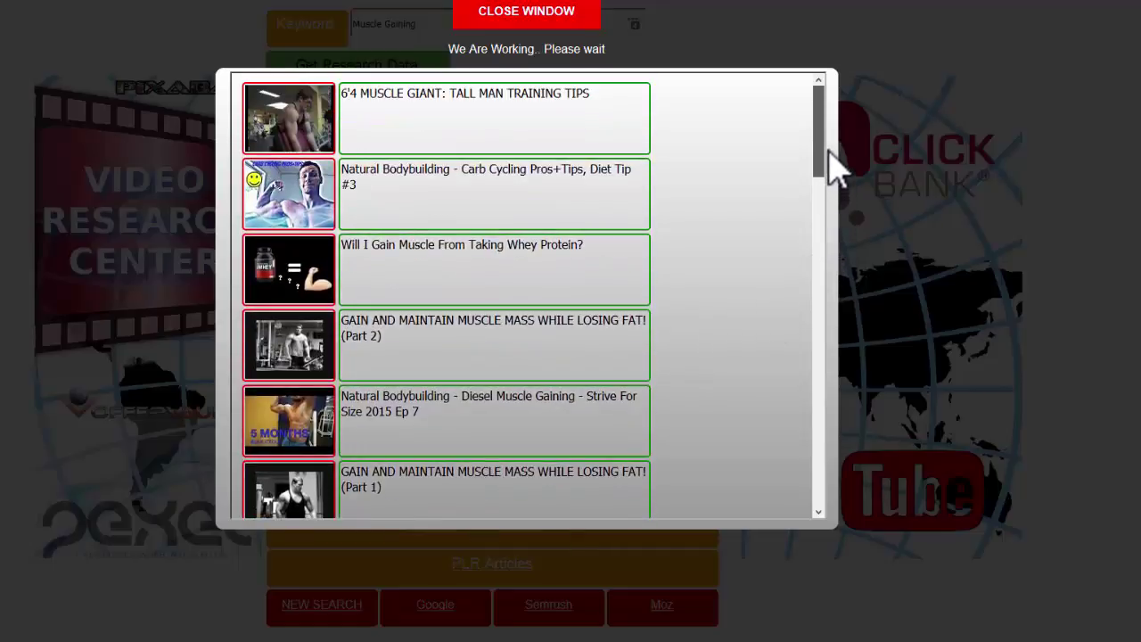
{"action": "left_click", "coordinate": [517, 12]}
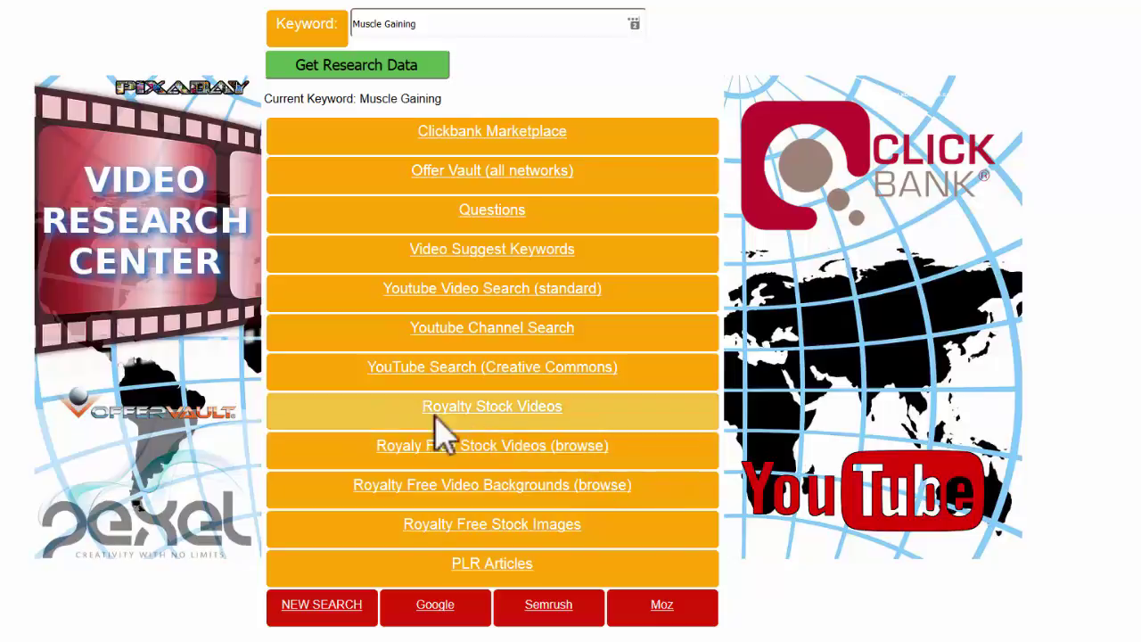
{"action": "left_click", "coordinate": [497, 410]}
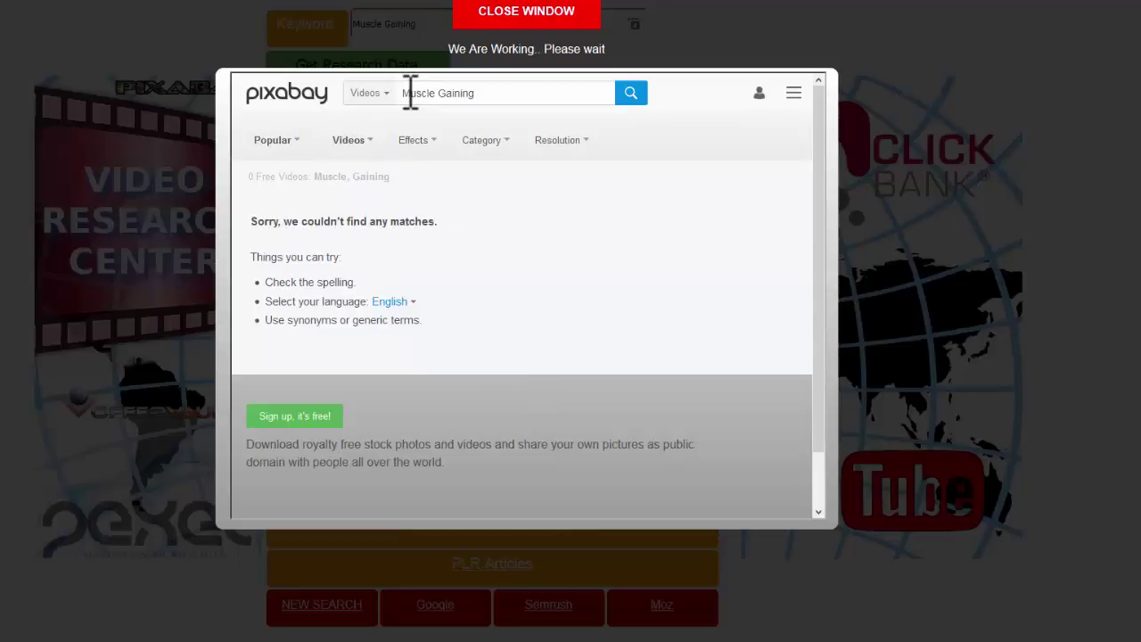
{"action": "left_click_drag", "start_coordinate": [482, 94], "coordinate": [435, 93]}
{"action": "key", "text": "BackSpace"}
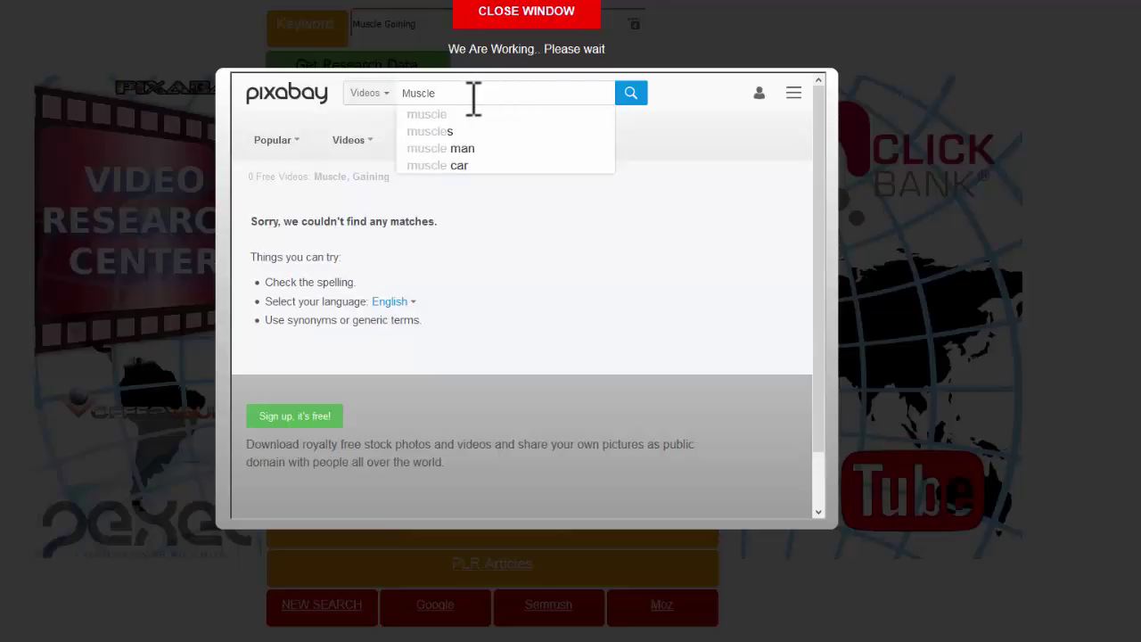
{"action": "key", "text": "Return"}
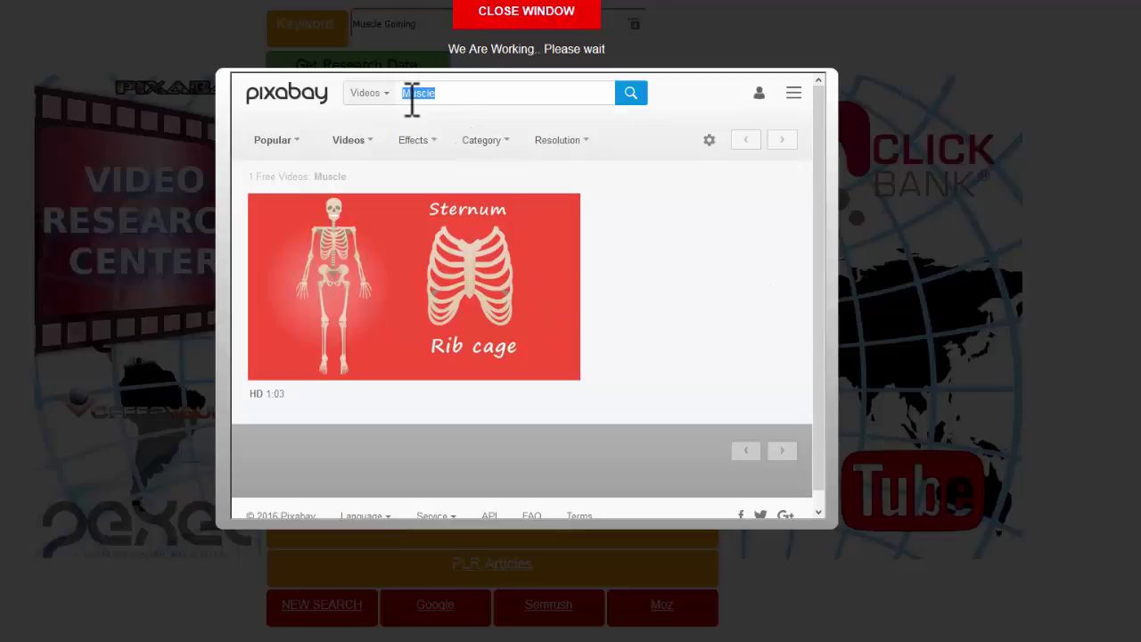
{"action": "type", "text": "tness"}
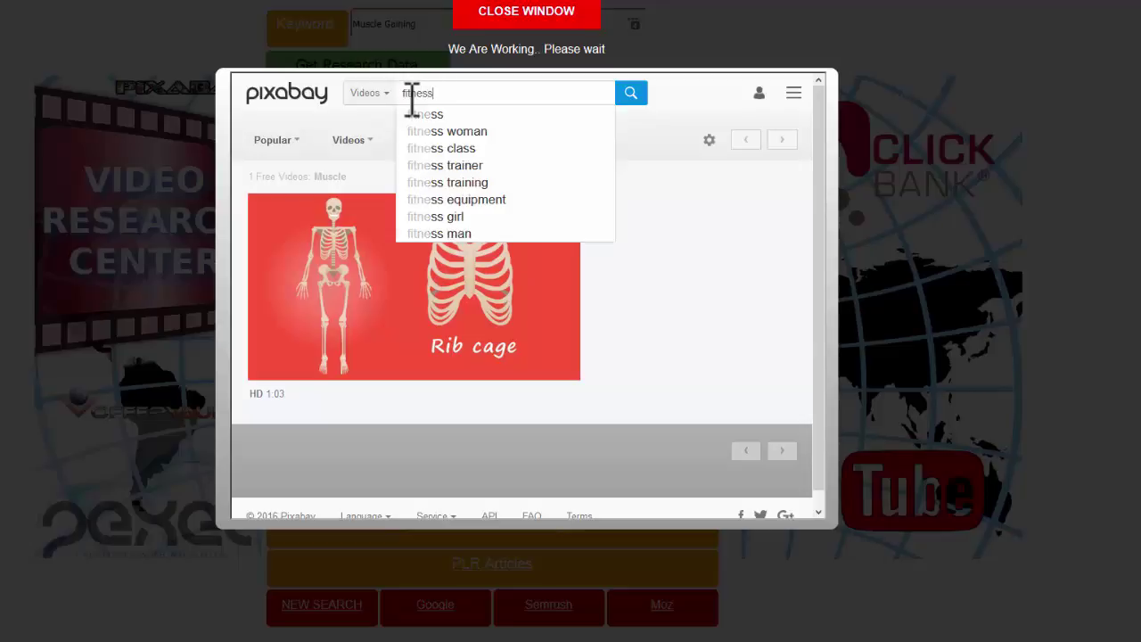
{"action": "key", "text": "Return"}
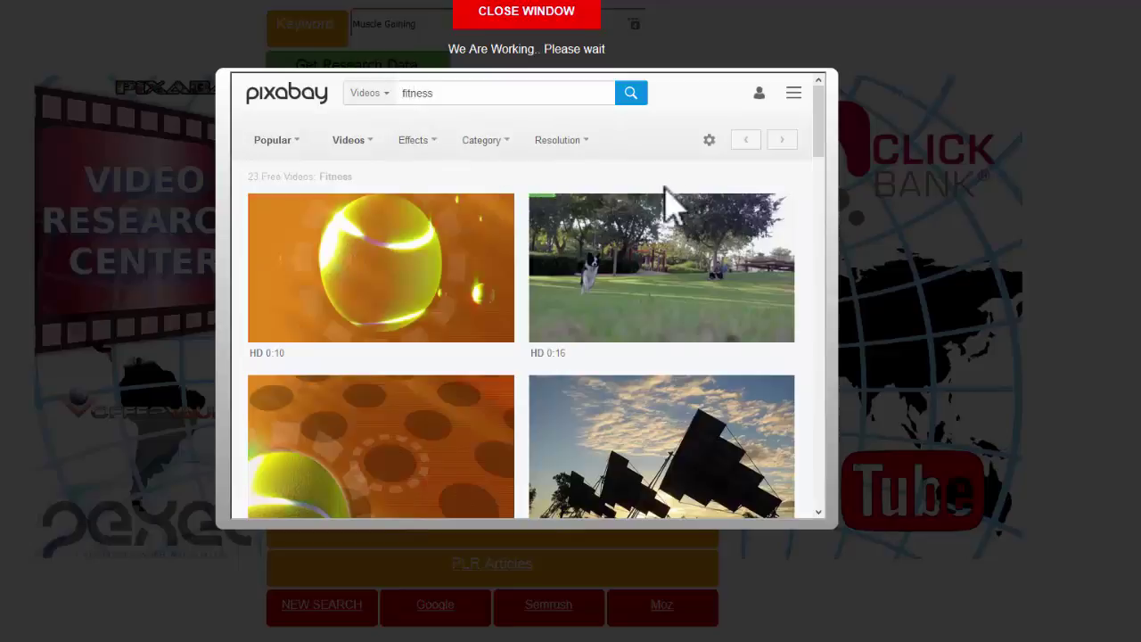
{"action": "mouse_move", "coordinate": [813, 135]}
{"action": "left_mouse_down"}
{"action": "mouse_move", "coordinate": [811, 287]}
{"action": "mouse_move", "coordinate": [841, 140]}
{"action": "mouse_move", "coordinate": [828, 128]}
{"action": "left_mouse_up"}
{"action": "left_click", "coordinate": [530, 20]}
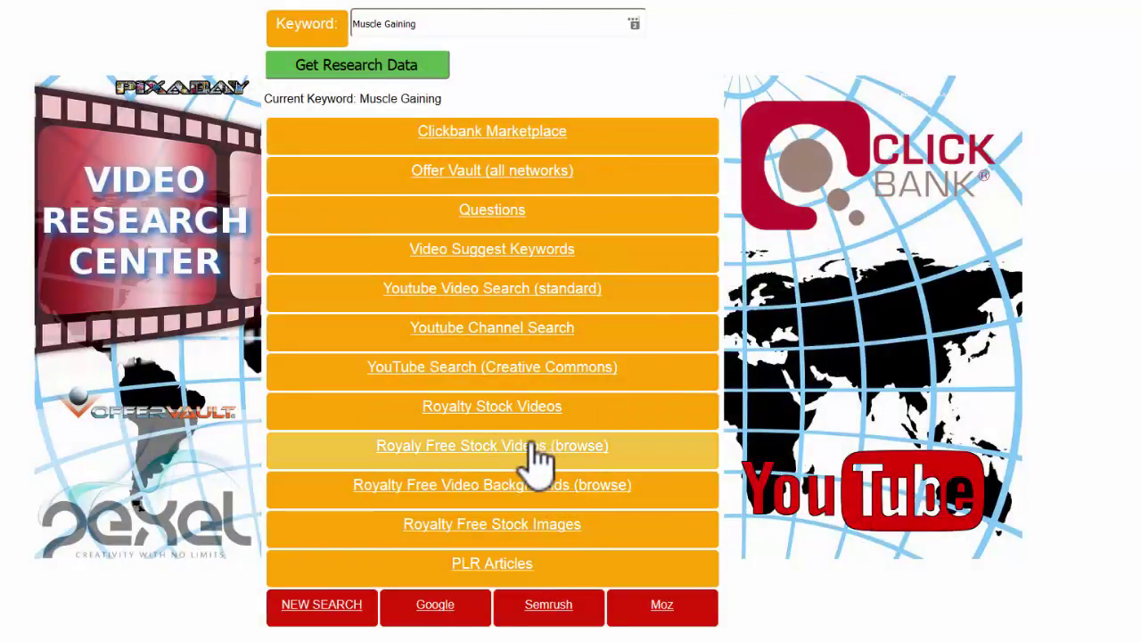
{"action": "left_click", "coordinate": [531, 462]}
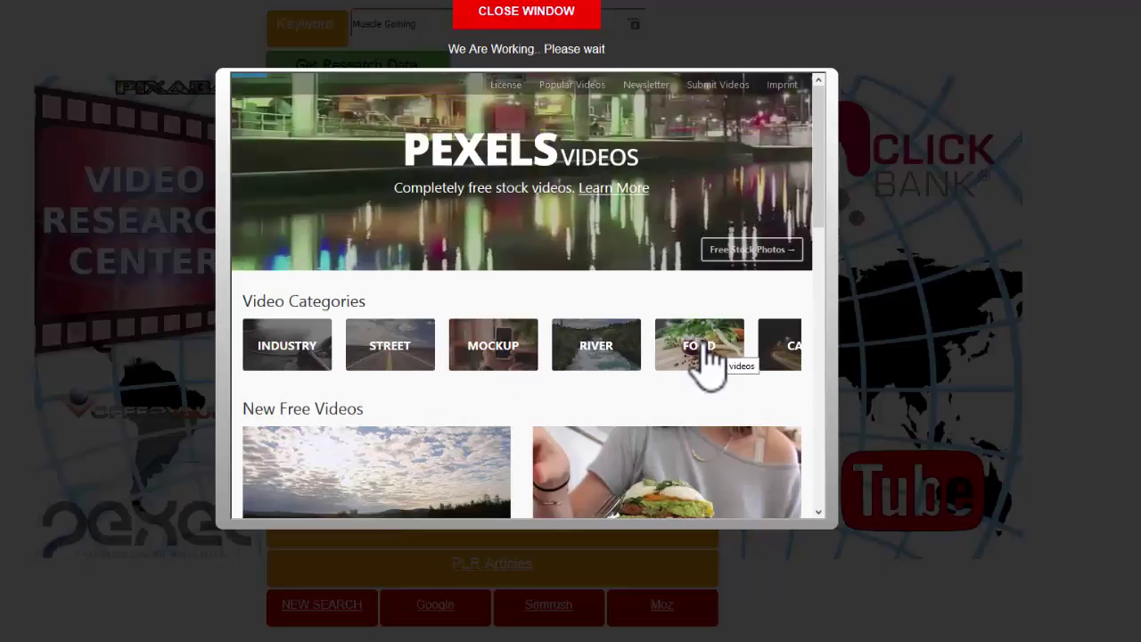
{"action": "left_click", "coordinate": [704, 357]}
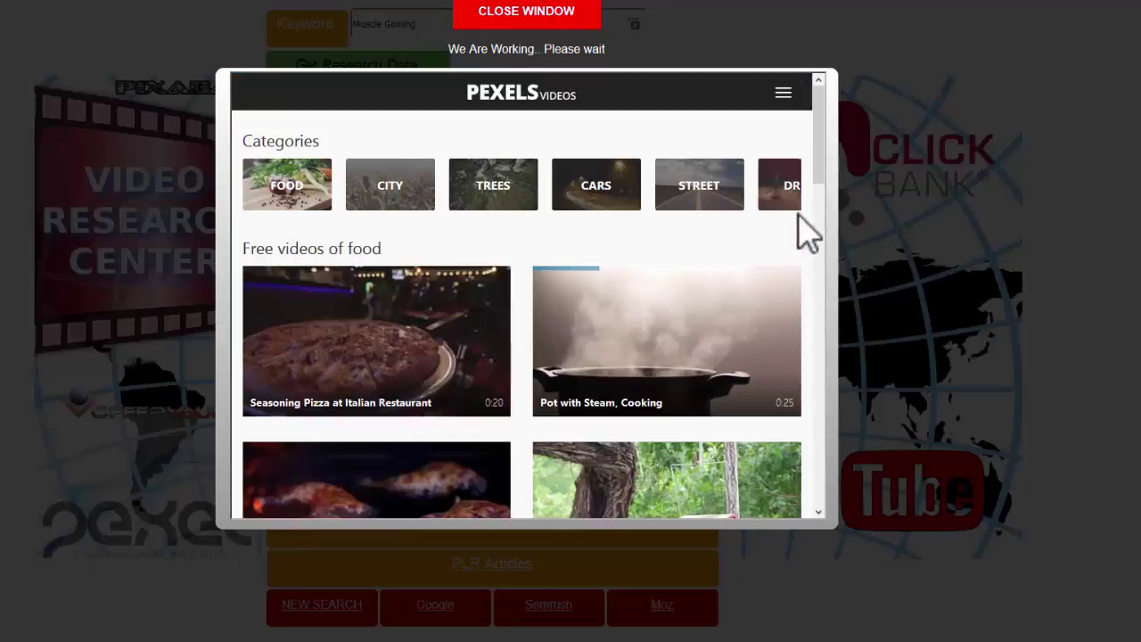
{"action": "left_click_drag", "start_coordinate": [819, 173], "coordinate": [826, 290]}
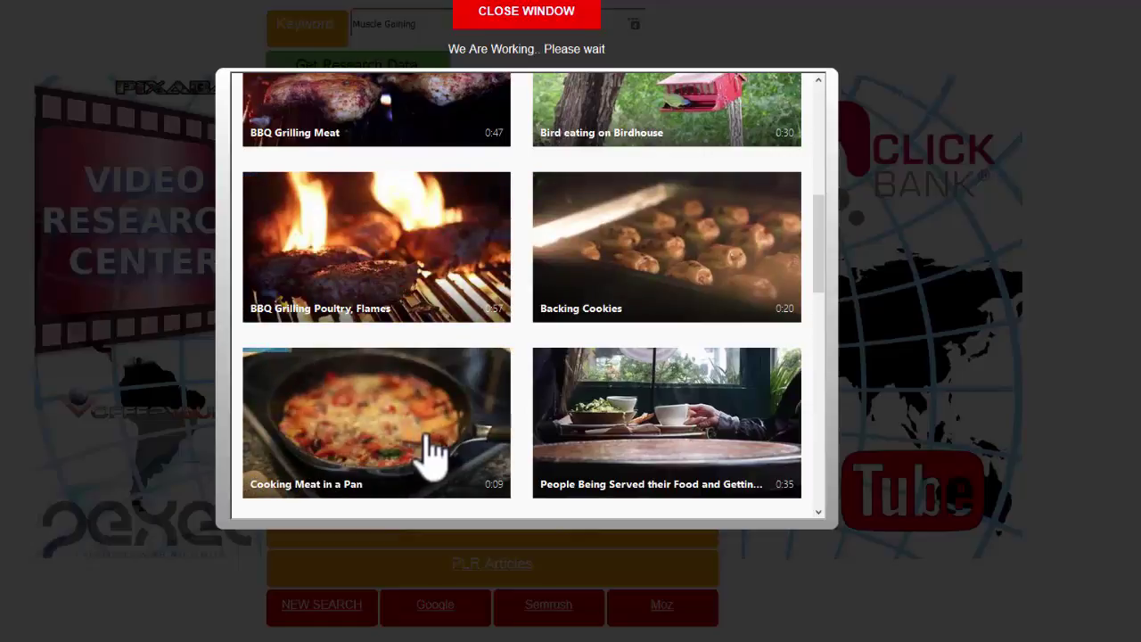
{"action": "left_click", "coordinate": [505, 18]}
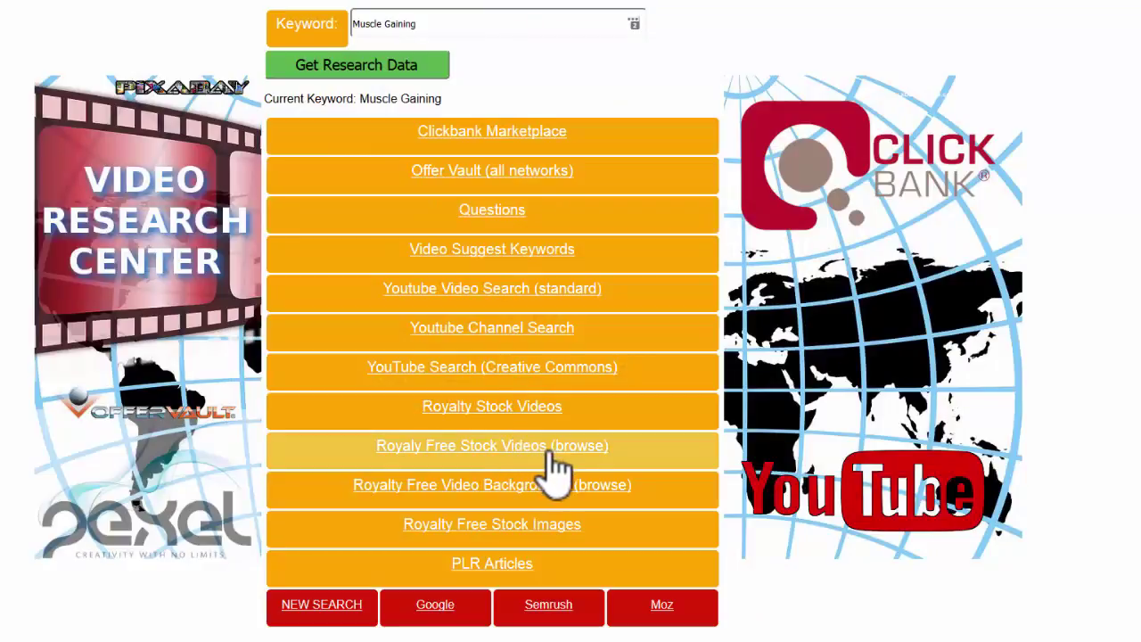
{"action": "left_click", "coordinate": [502, 504]}
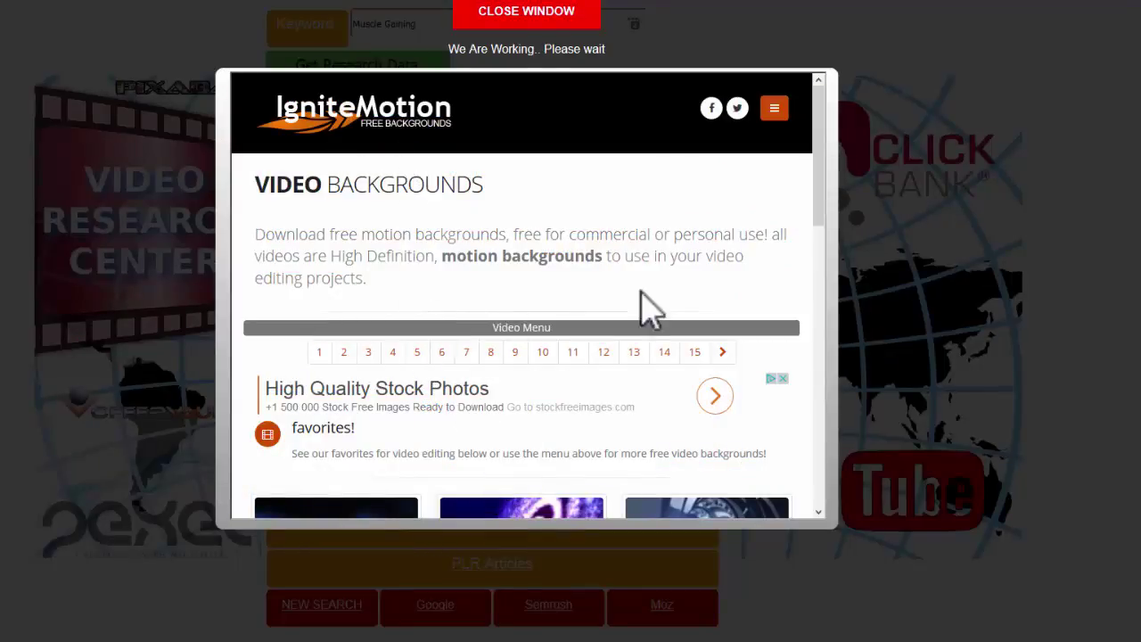
{"action": "left_click_drag", "start_coordinate": [825, 207], "coordinate": [828, 255]}
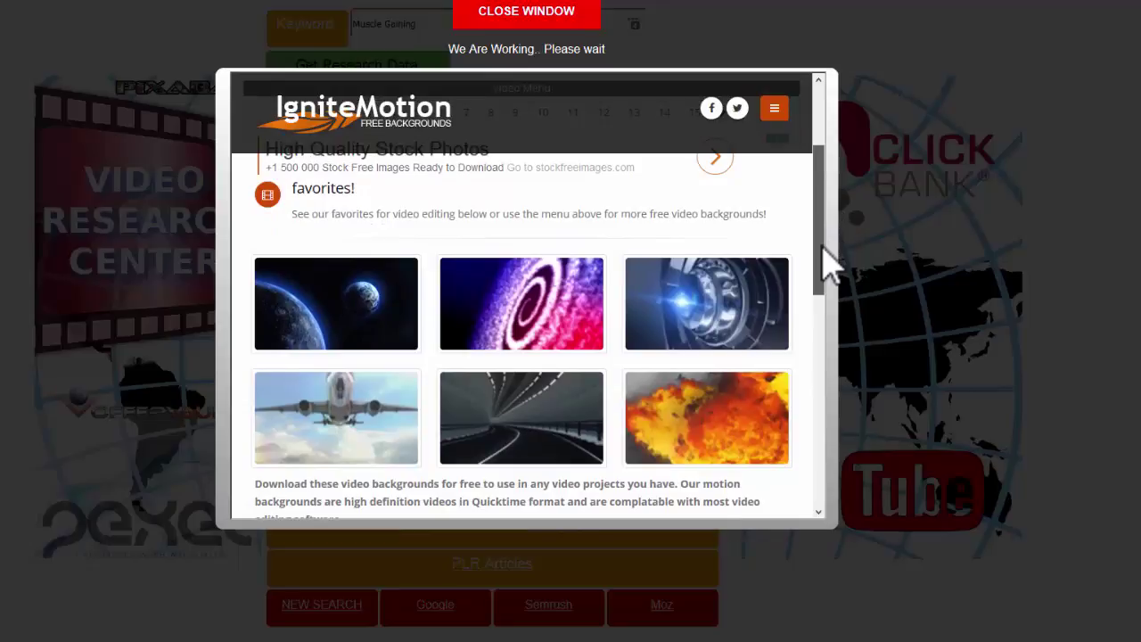
{"action": "mouse_move", "coordinate": [716, 312]}
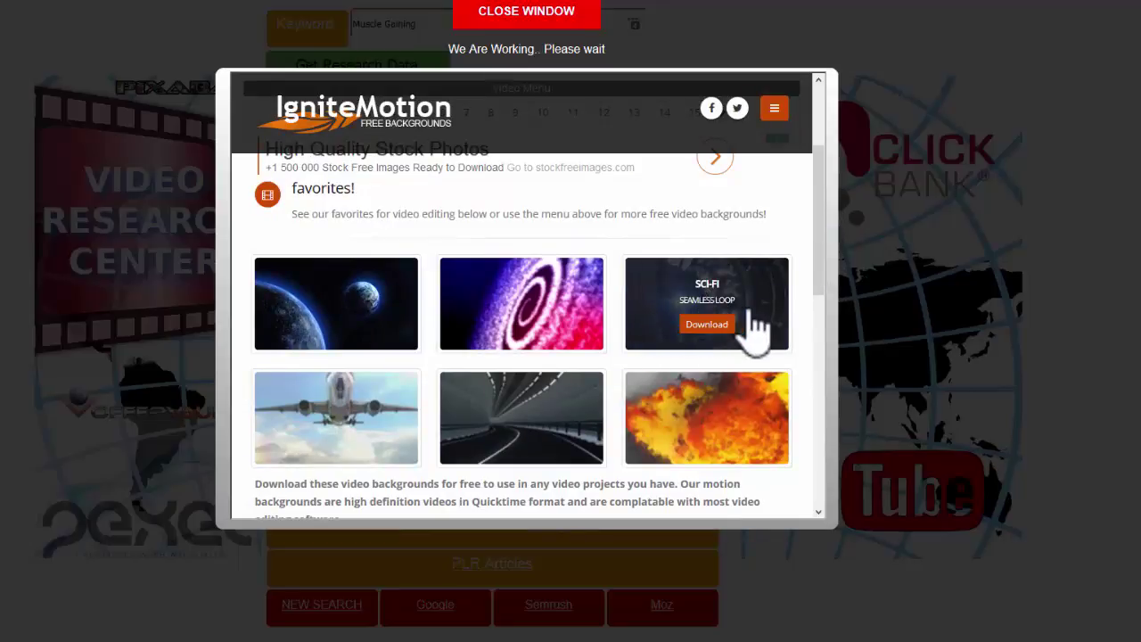
{"action": "left_click", "coordinate": [751, 312]}
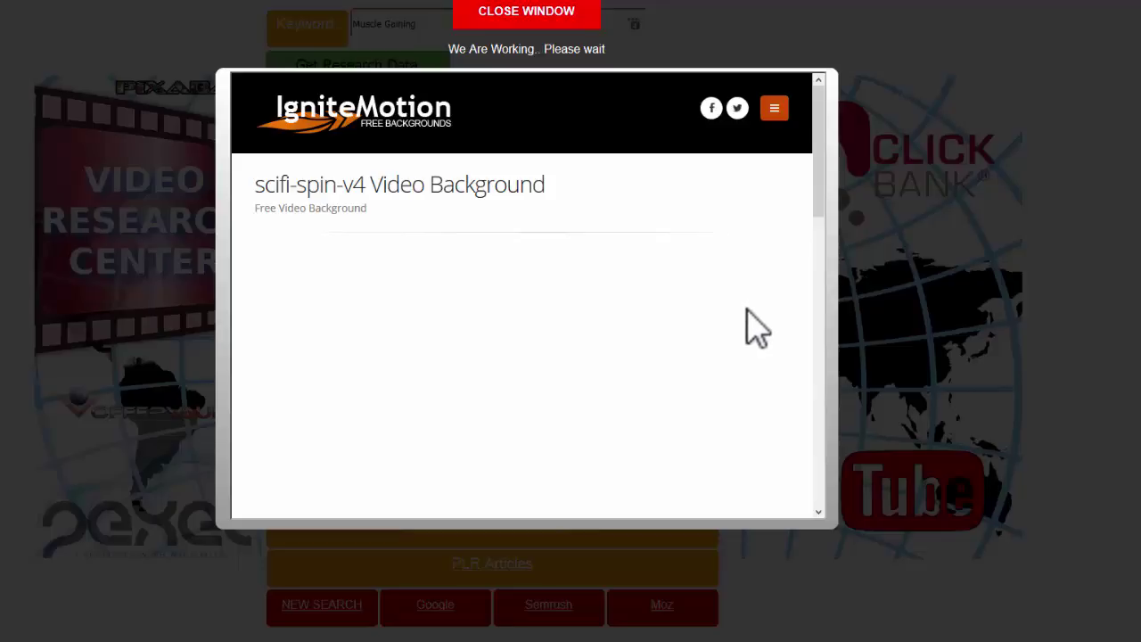
{"action": "left_click_drag", "start_coordinate": [821, 189], "coordinate": [829, 224]}
{"action": "left_click", "coordinate": [522, 323]}
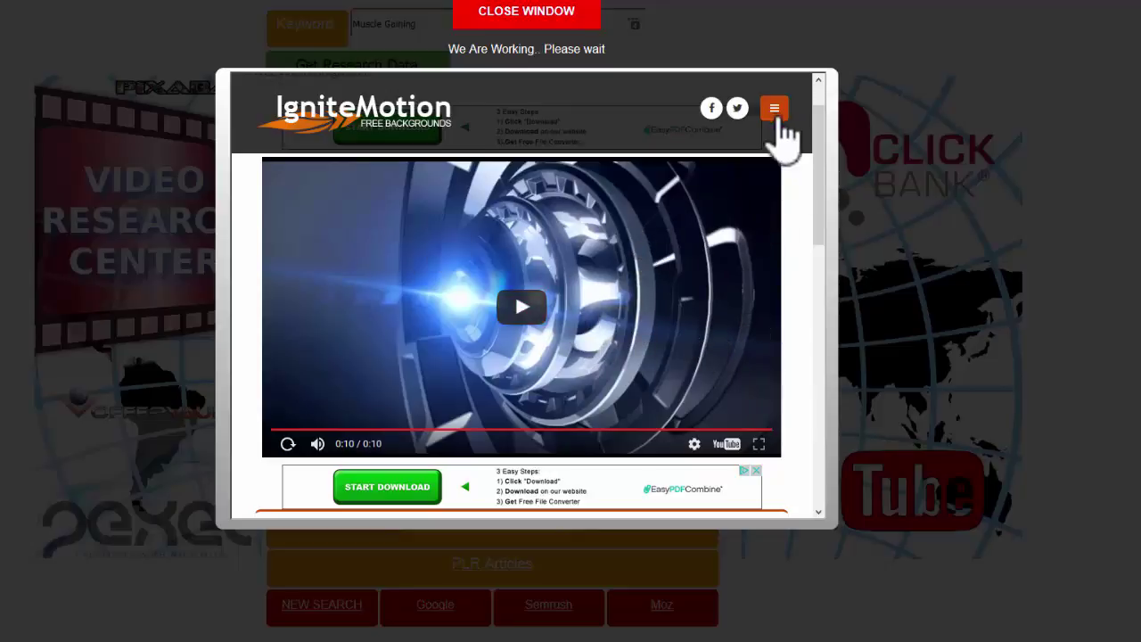
{"action": "left_click", "coordinate": [533, 18]}
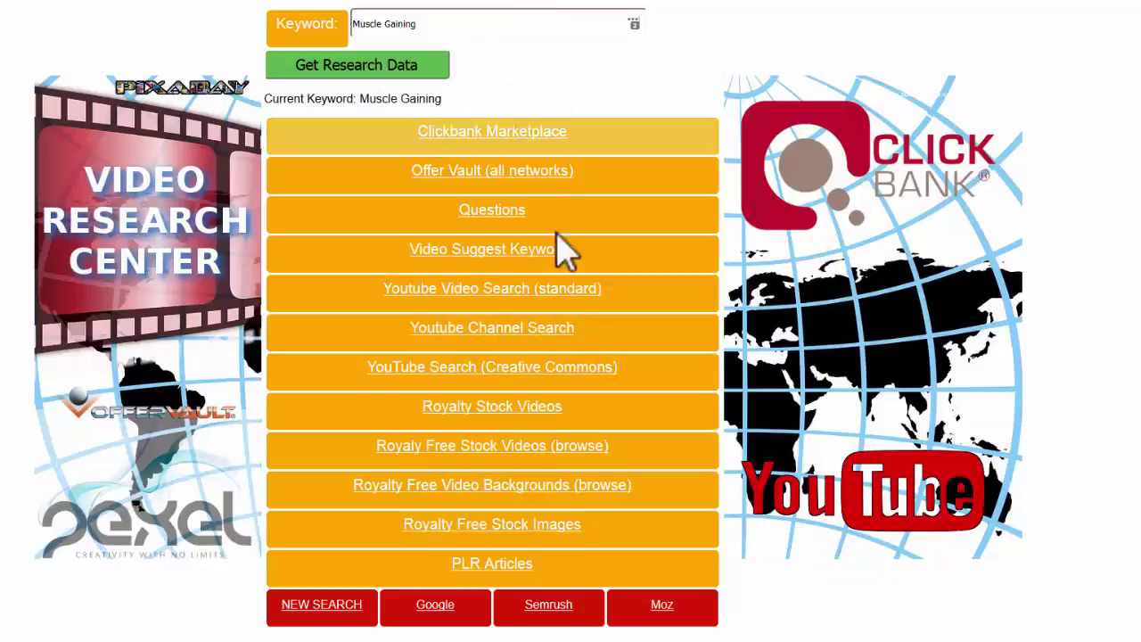
{"action": "left_click", "coordinate": [485, 535]}
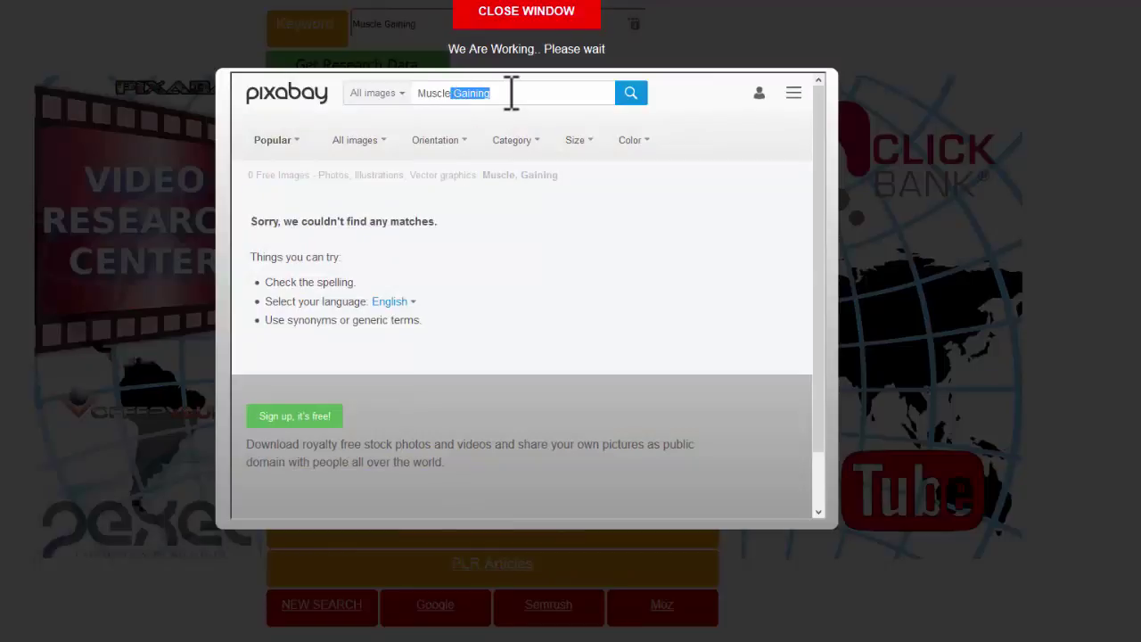
{"action": "left_click", "coordinate": [630, 93]}
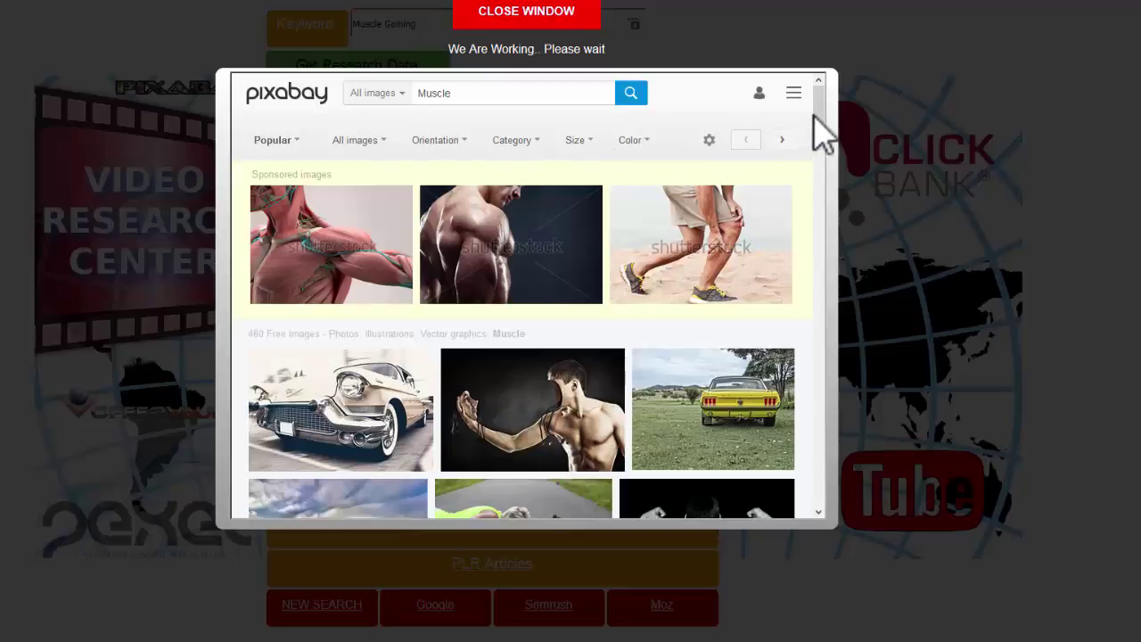
{"action": "left_click_drag", "start_coordinate": [814, 114], "coordinate": [818, 150]}
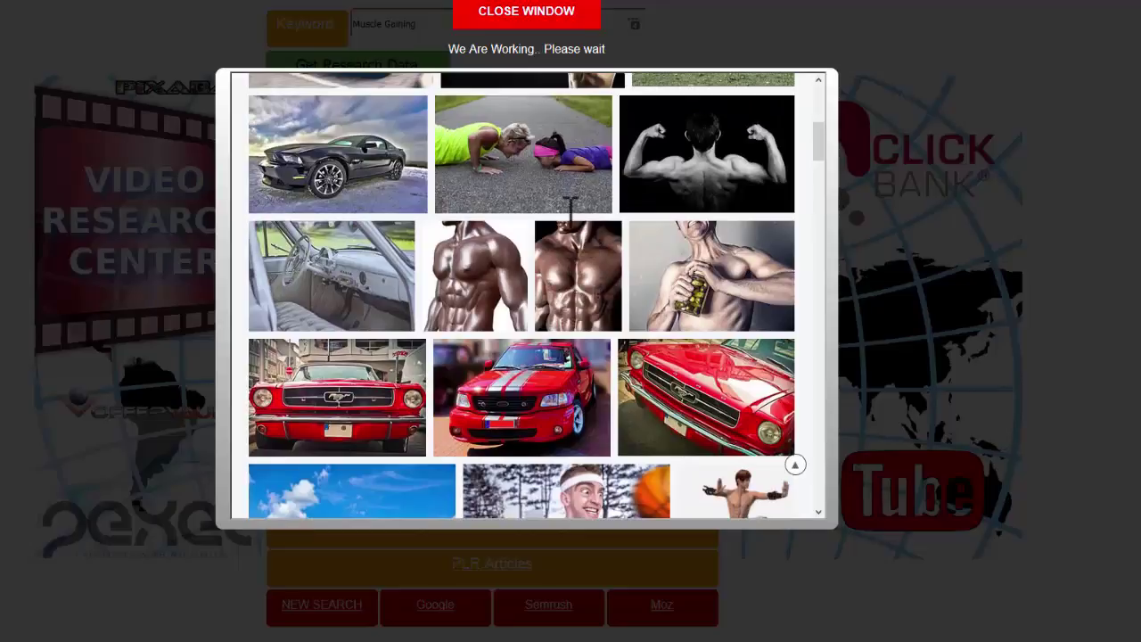
{"action": "left_click", "coordinate": [510, 27]}
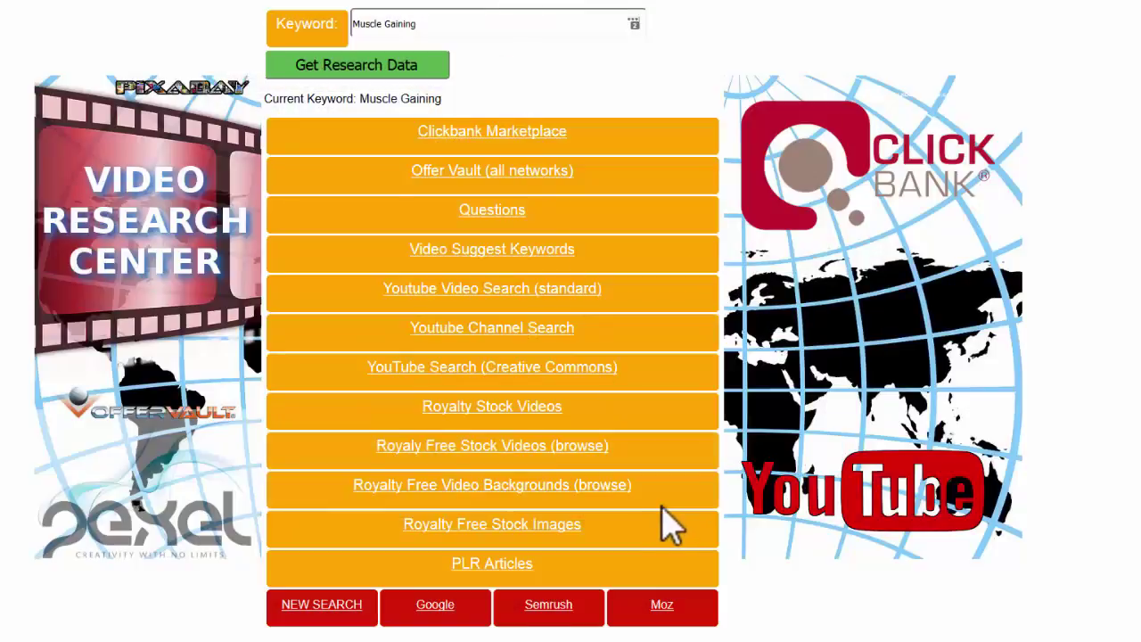
Read through the free Muscle Gaining PLR articles, then close the PLR articles window
{"action": "left_click", "coordinate": [499, 567]}
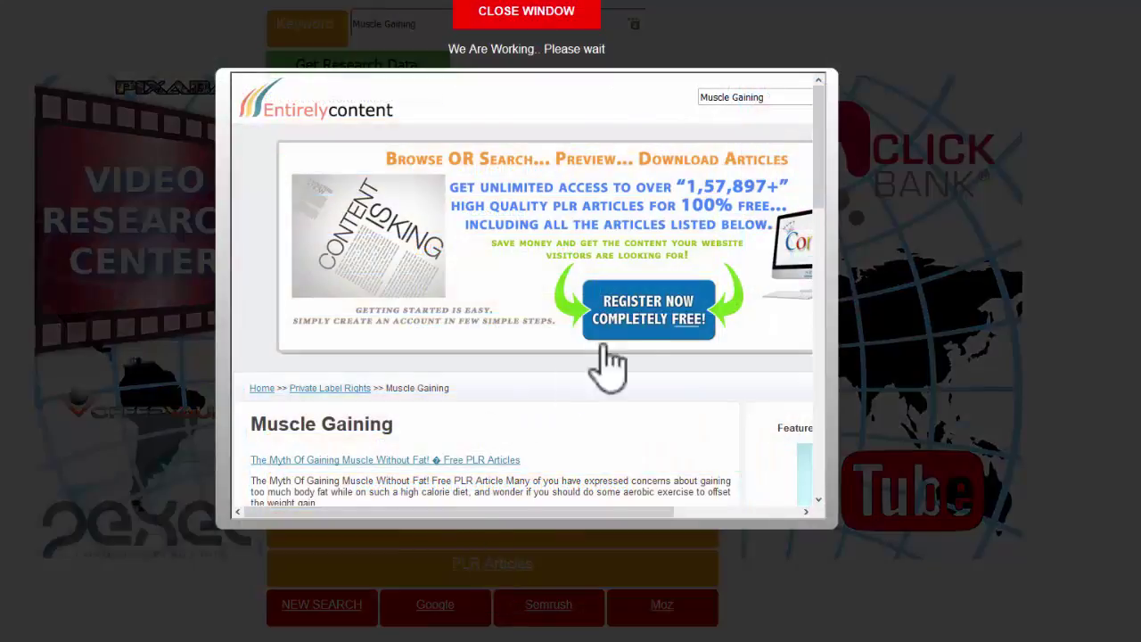
{"action": "left_click_drag", "start_coordinate": [820, 191], "coordinate": [835, 268]}
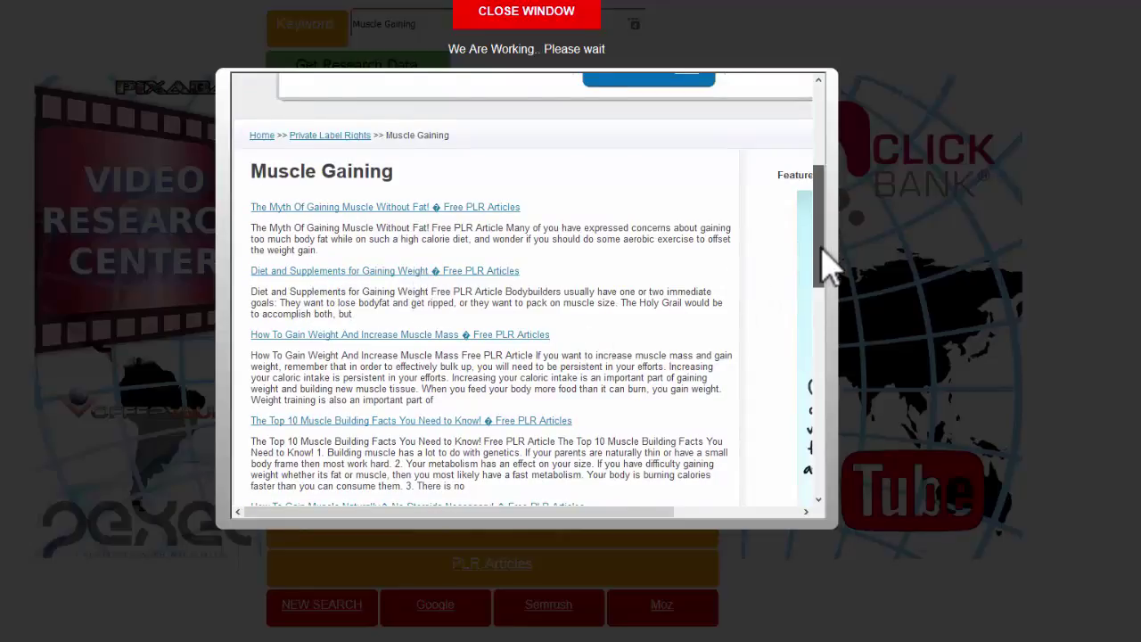
{"action": "left_click_drag", "start_coordinate": [823, 262], "coordinate": [829, 251]}
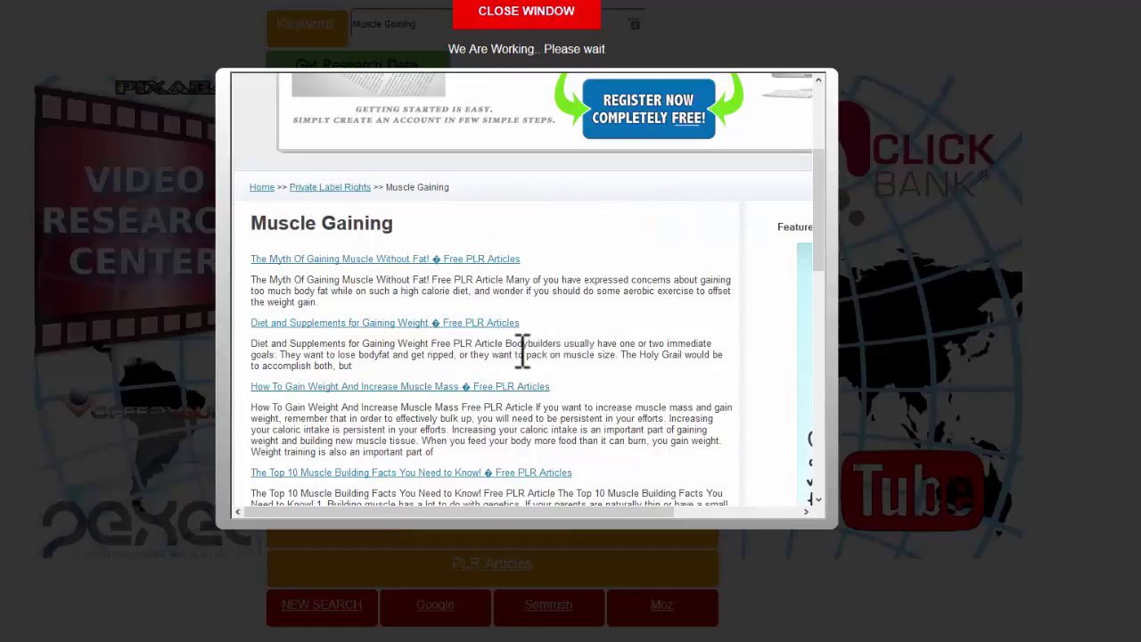
{"action": "left_click", "coordinate": [528, 12]}
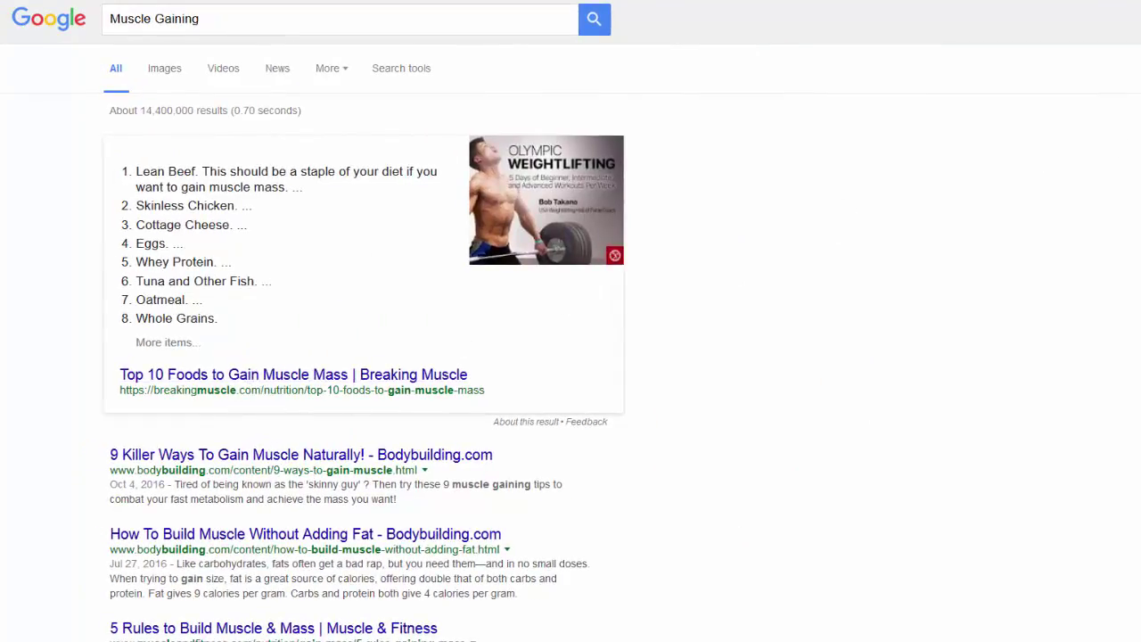
{"action": "scroll", "coordinate": [570, 321], "scroll_direction": "down", "scroll_amount": 2}
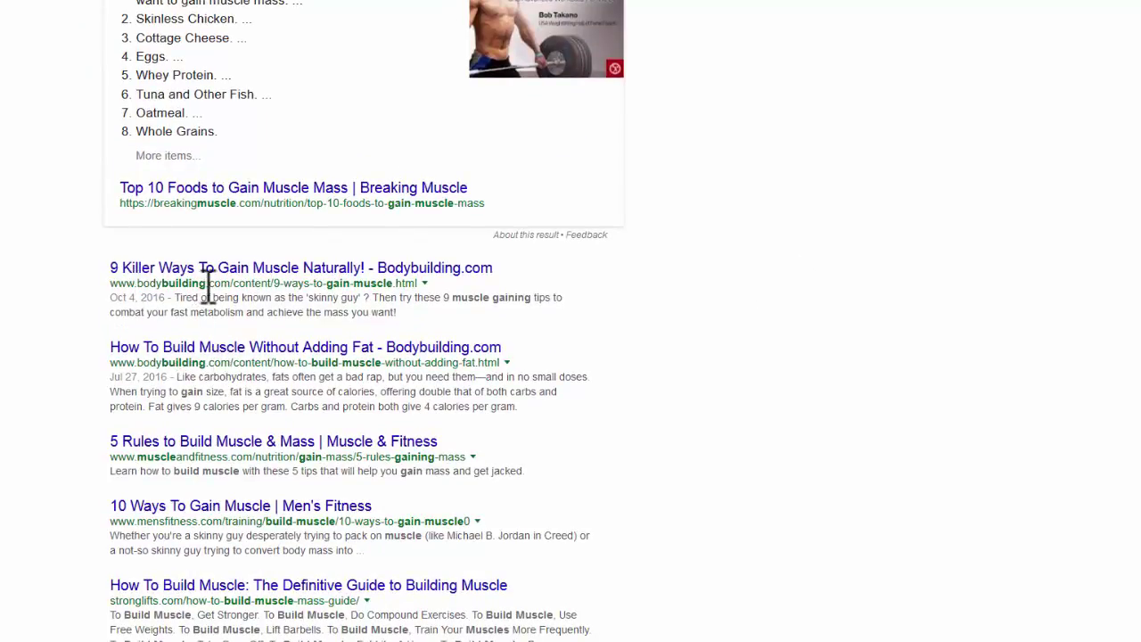
{"action": "scroll", "coordinate": [285, 374], "scroll_direction": "up", "scroll_amount": 2}
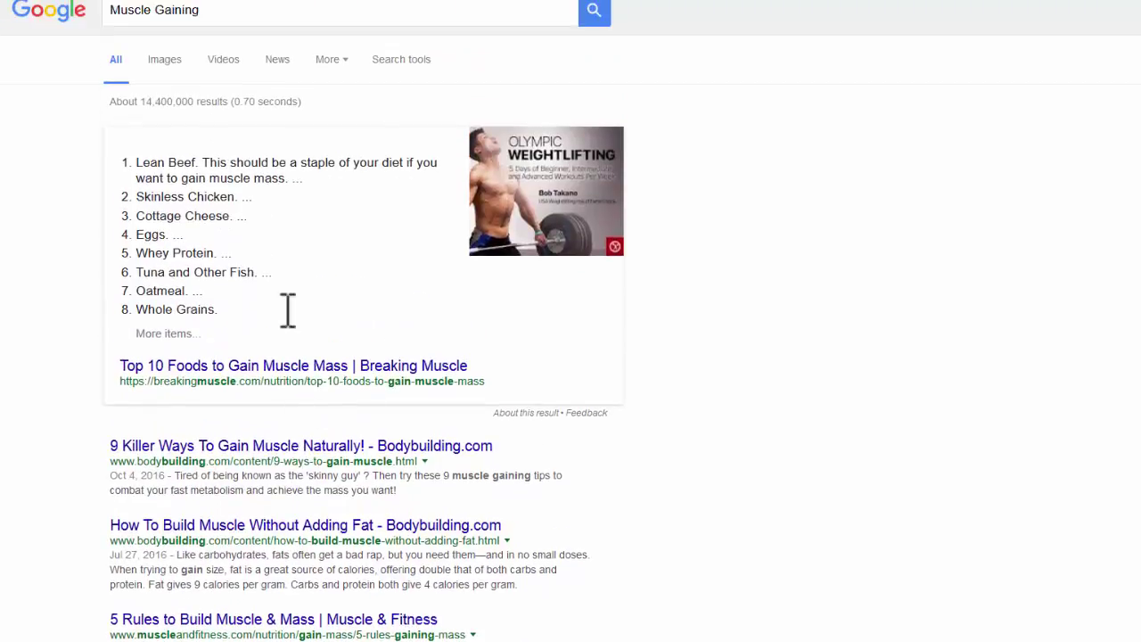
{"action": "scroll", "coordinate": [278, 303], "scroll_direction": "down", "scroll_amount": 1}
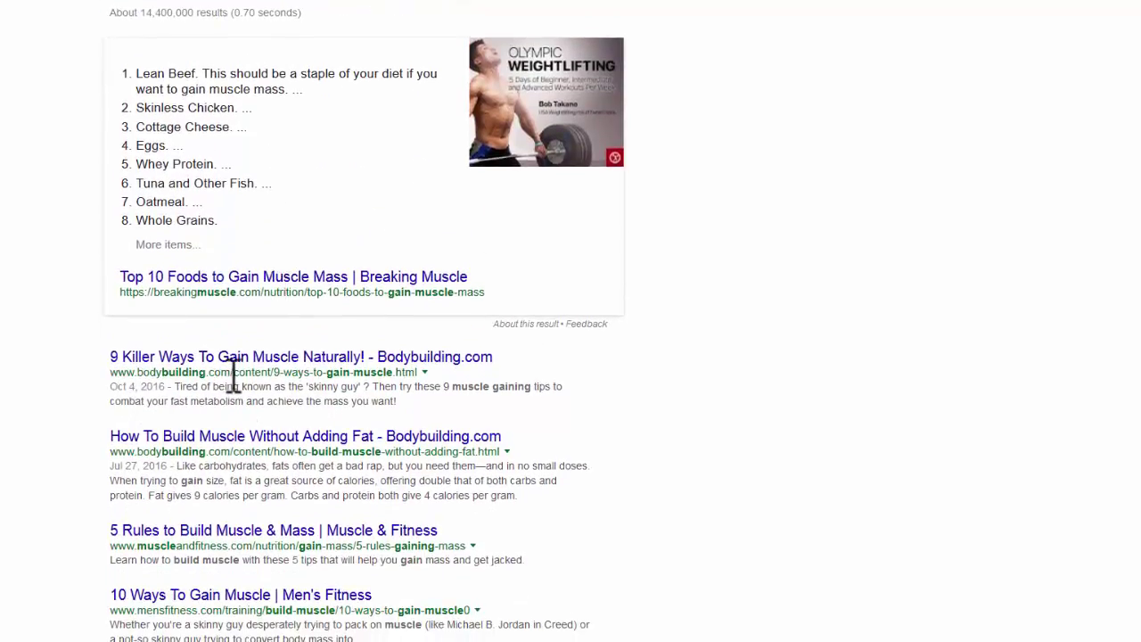
{"action": "left_click_drag", "start_coordinate": [231, 375], "coordinate": [105, 373]}
{"action": "right_click", "coordinate": [121, 372]}
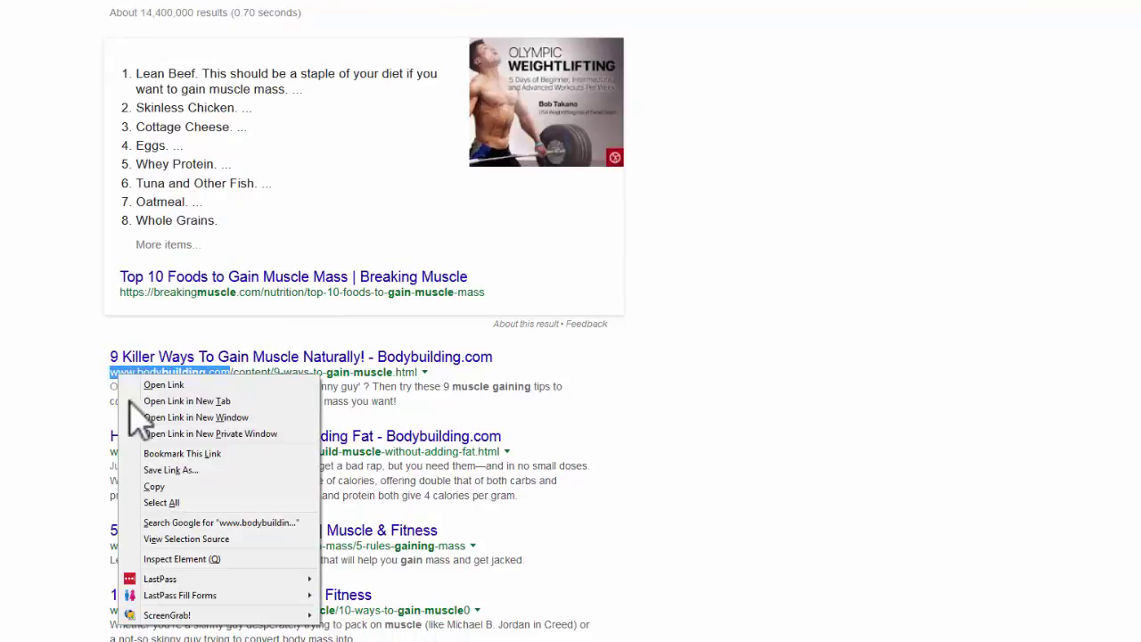
{"action": "left_click", "coordinate": [142, 479]}
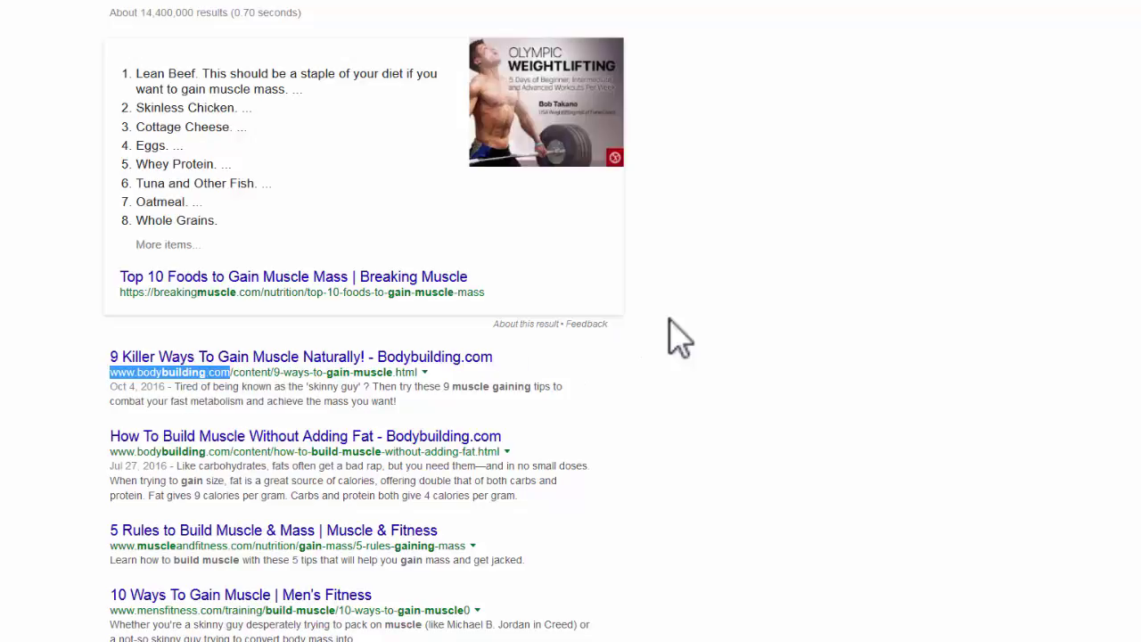
{"action": "left_click", "coordinate": [717, 323]}
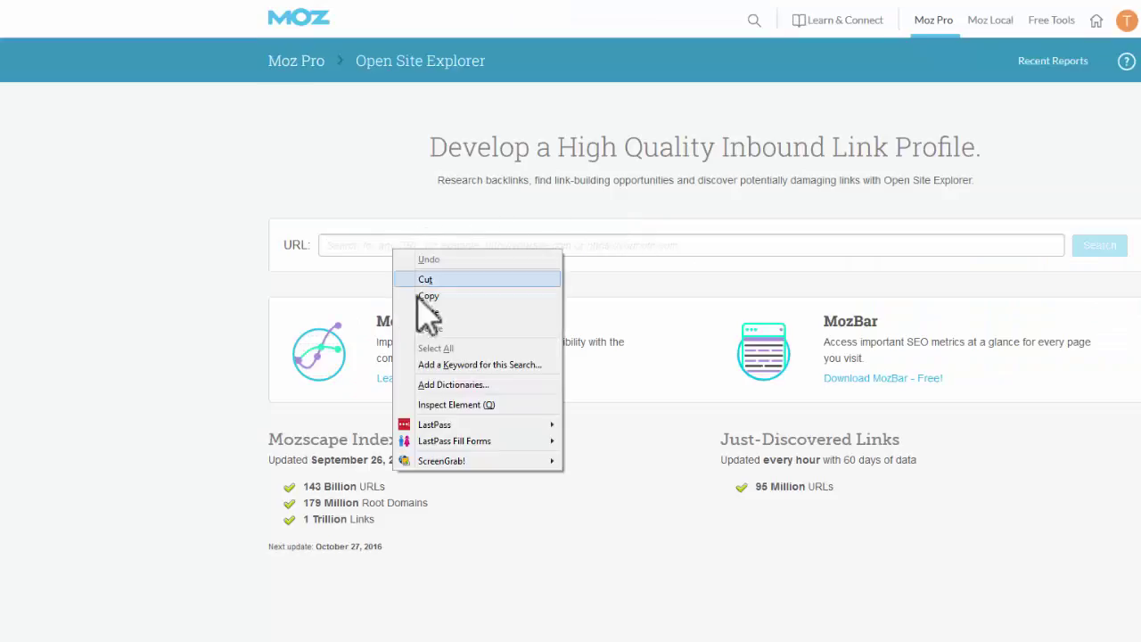
{"action": "left_click", "coordinate": [434, 308]}
{"action": "left_click", "coordinate": [1100, 247]}
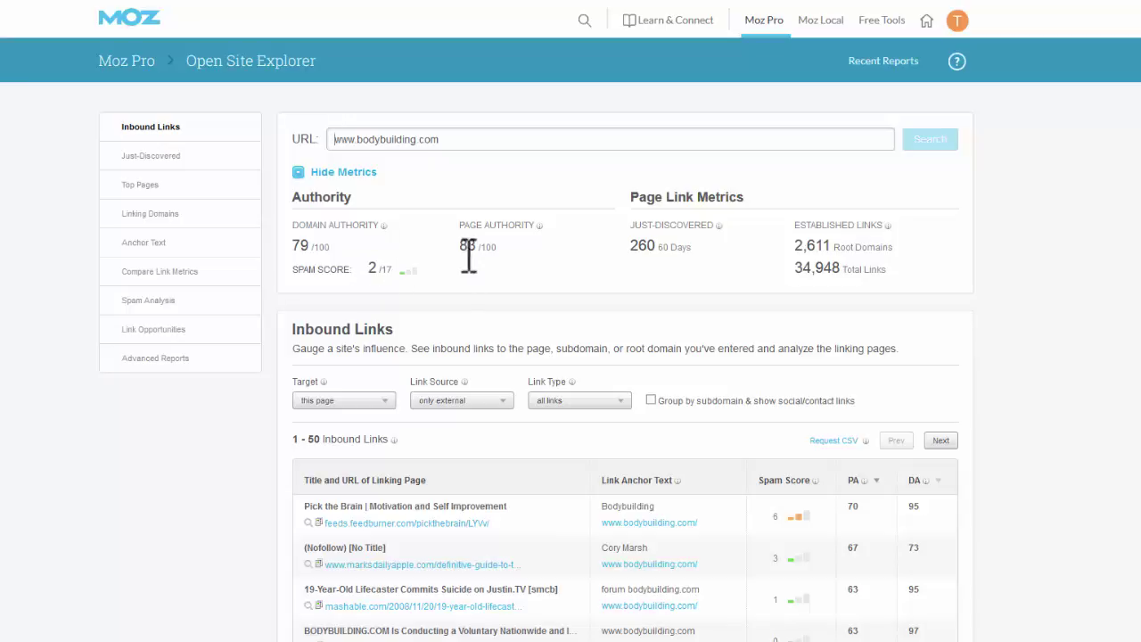
{"action": "scroll", "coordinate": [570, 356], "scroll_direction": "down", "scroll_amount": 2}
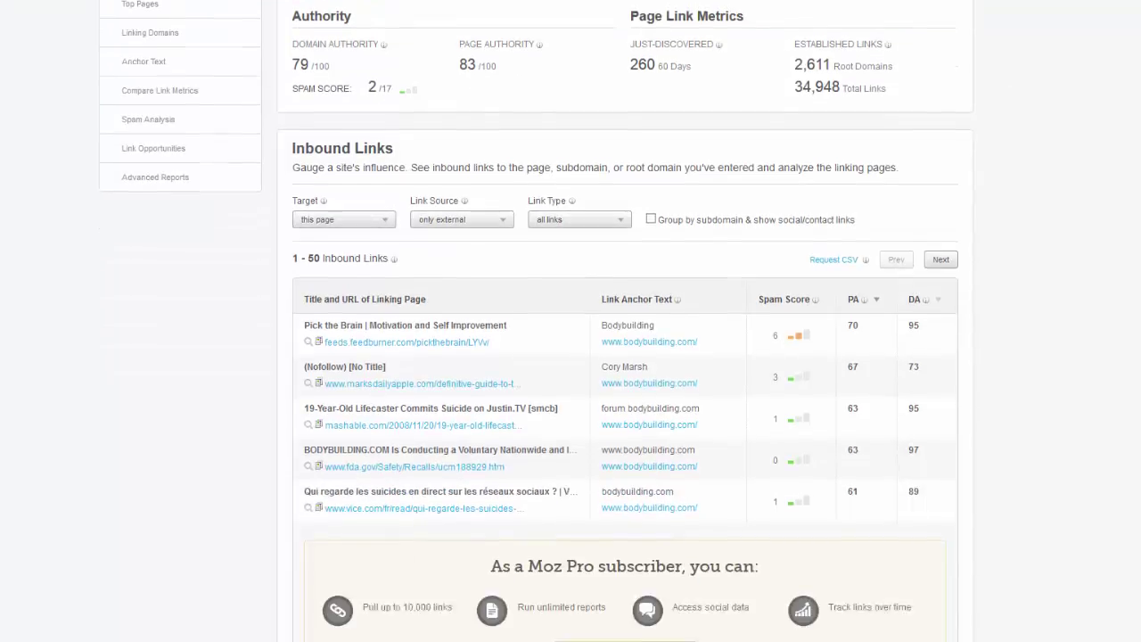
{"action": "scroll", "coordinate": [570, 357], "scroll_direction": "up", "scroll_amount": 1}
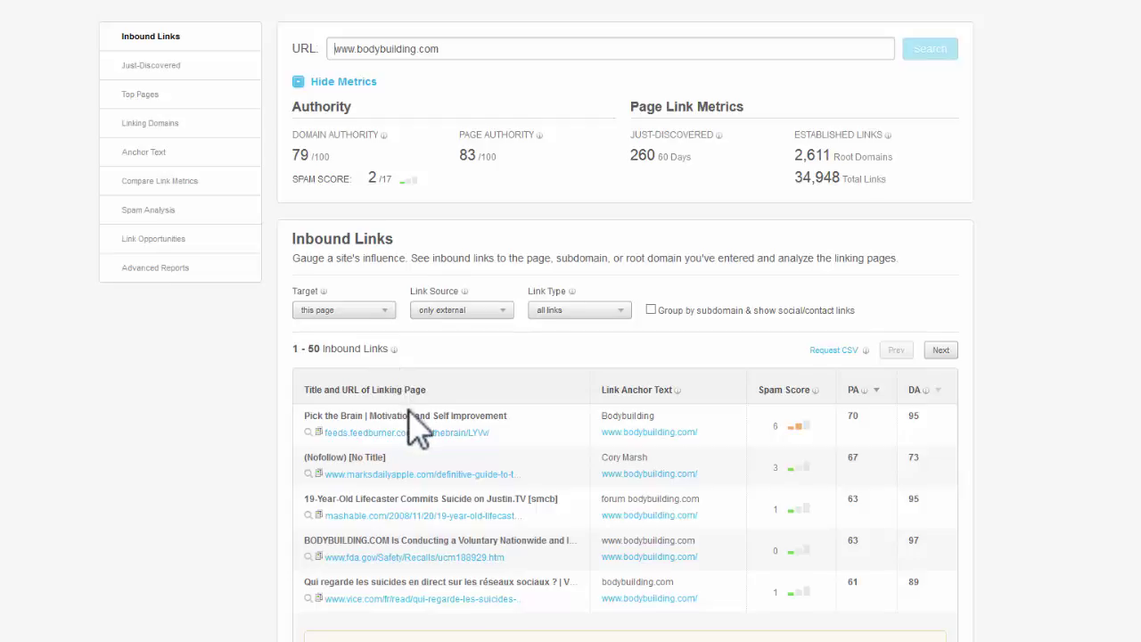
{"action": "scroll", "coordinate": [415, 425], "scroll_direction": "down", "scroll_amount": 1}
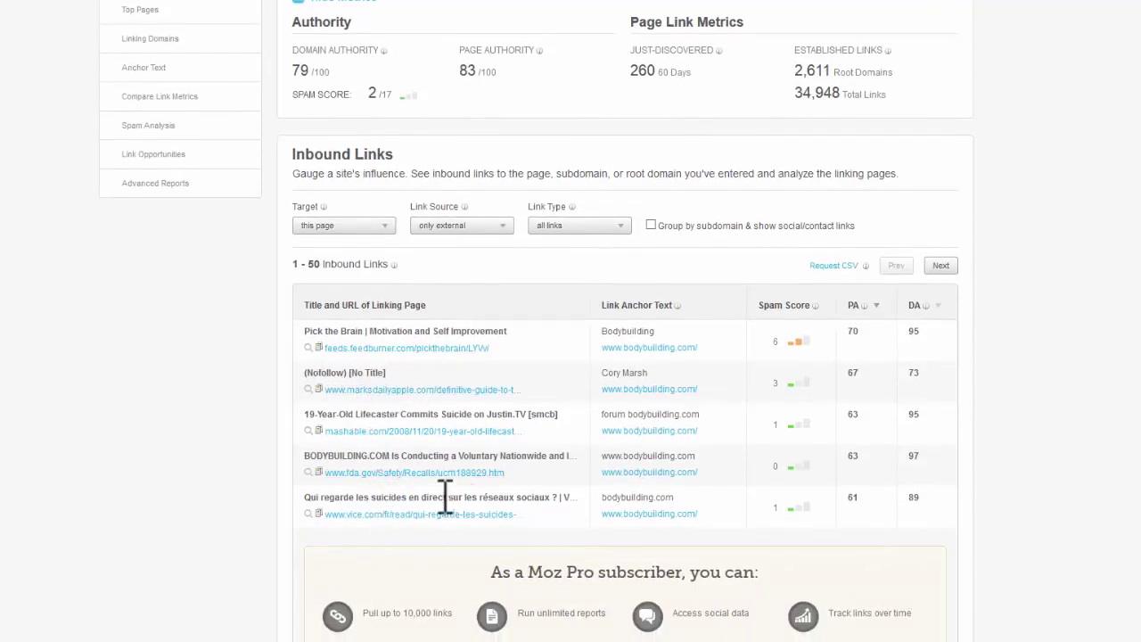
{"action": "scroll", "coordinate": [471, 457], "scroll_direction": "up", "scroll_amount": 2}
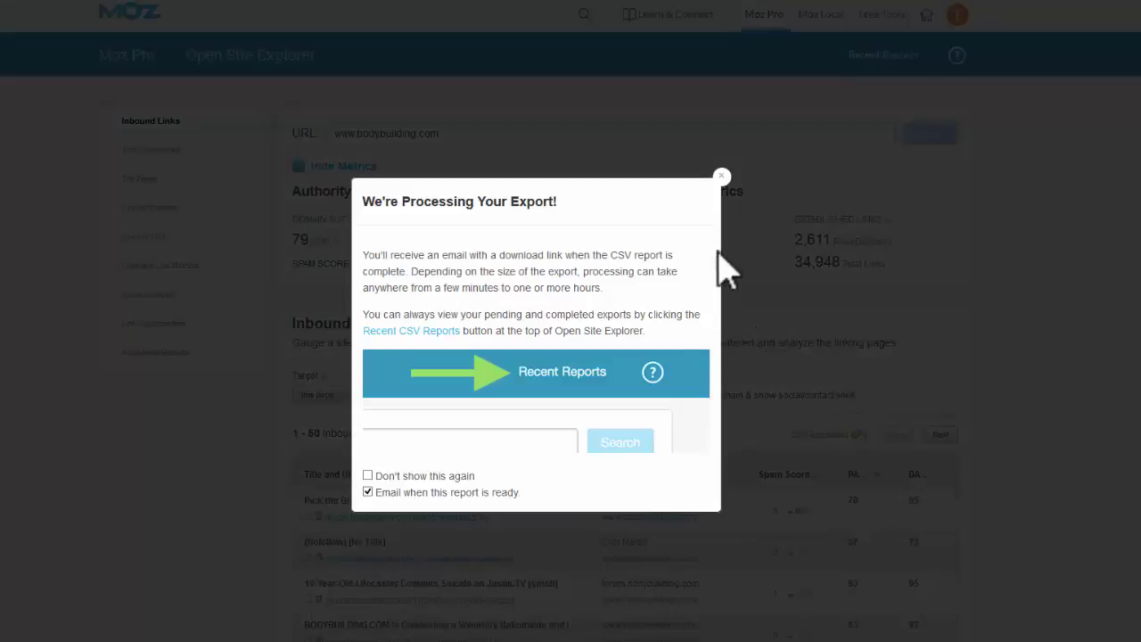
{"action": "left_click", "coordinate": [722, 176]}
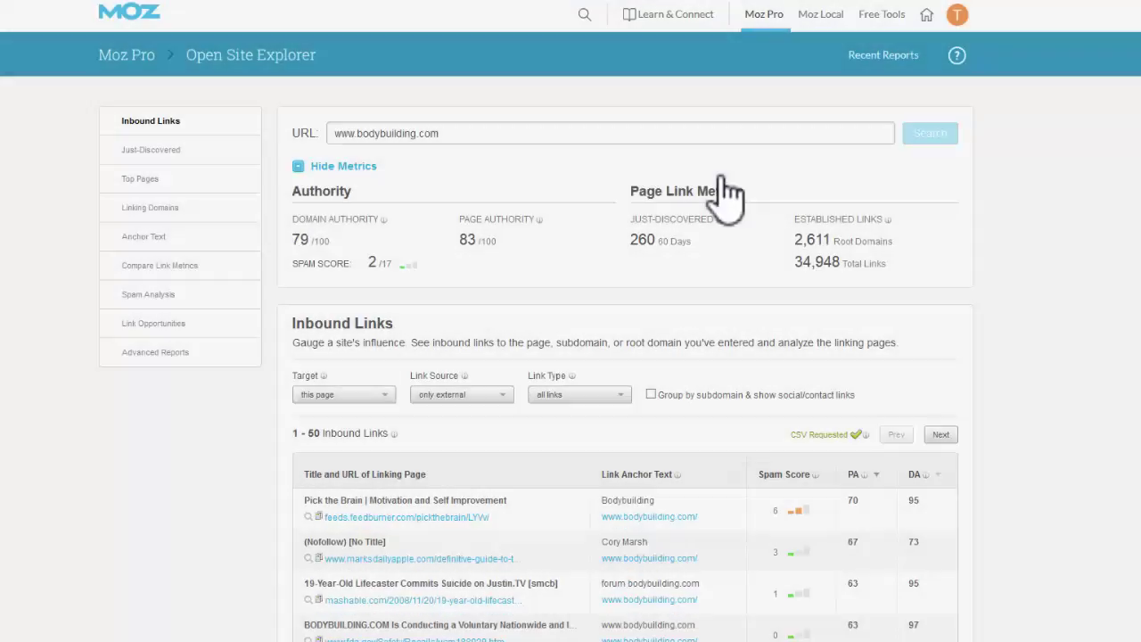
{"action": "mouse_move", "coordinate": [821, 499]}
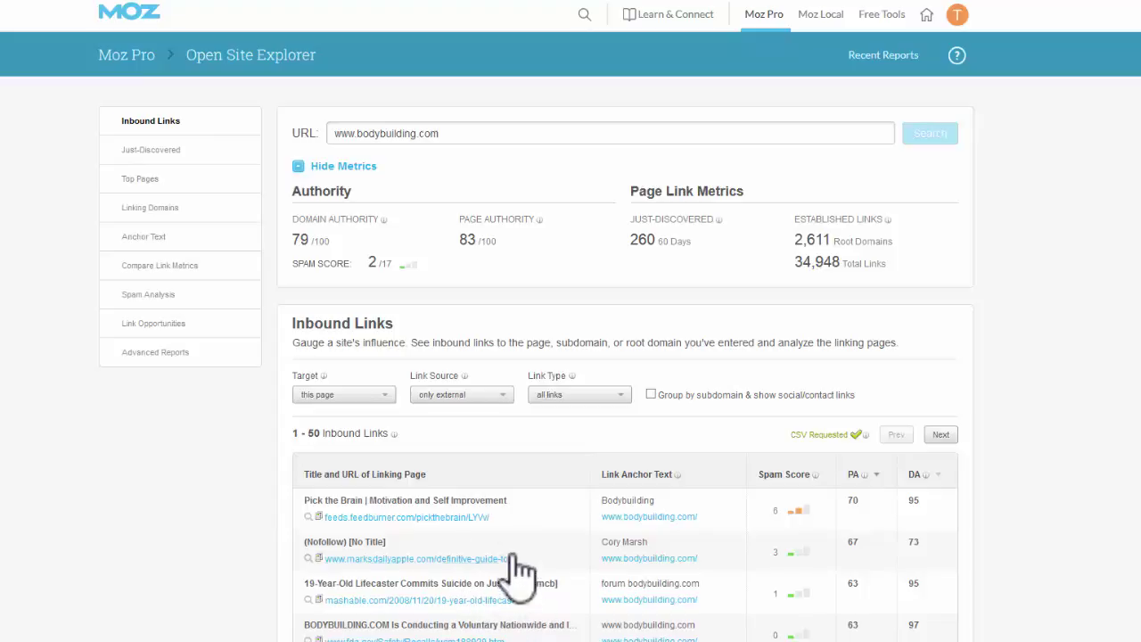
Review SEMrush's Muscle Gaining Keyword Overview: volume 50, 15.9M results, 2,502 phrase-match keywords
{"action": "key", "text": "ctrl+Tab"}
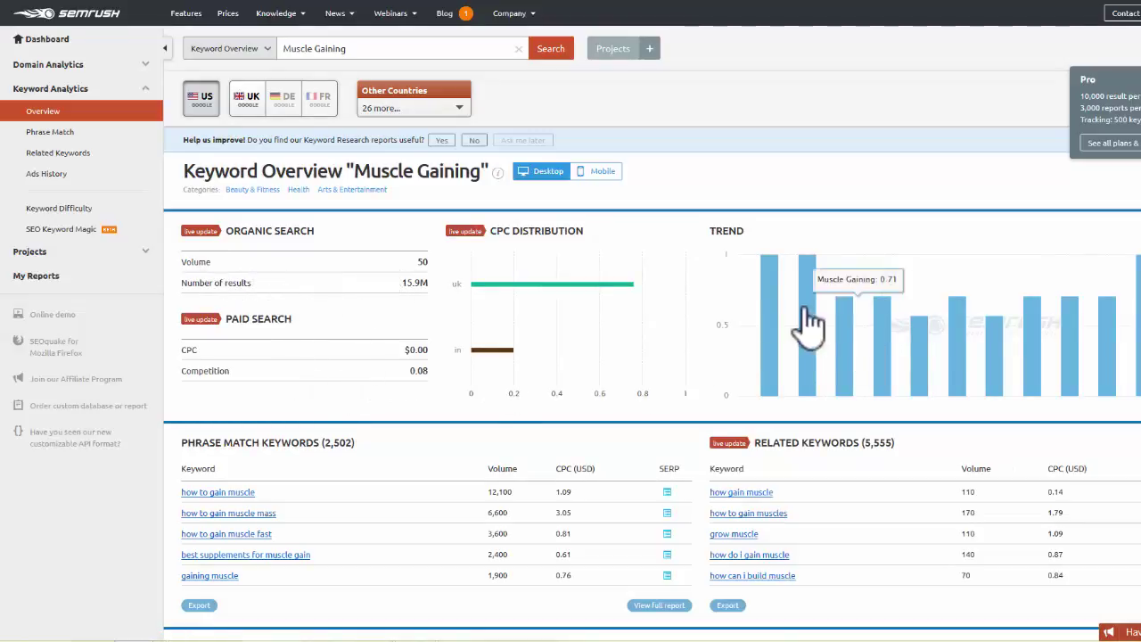
{"action": "scroll", "coordinate": [611, 308], "scroll_direction": "down", "scroll_amount": 2}
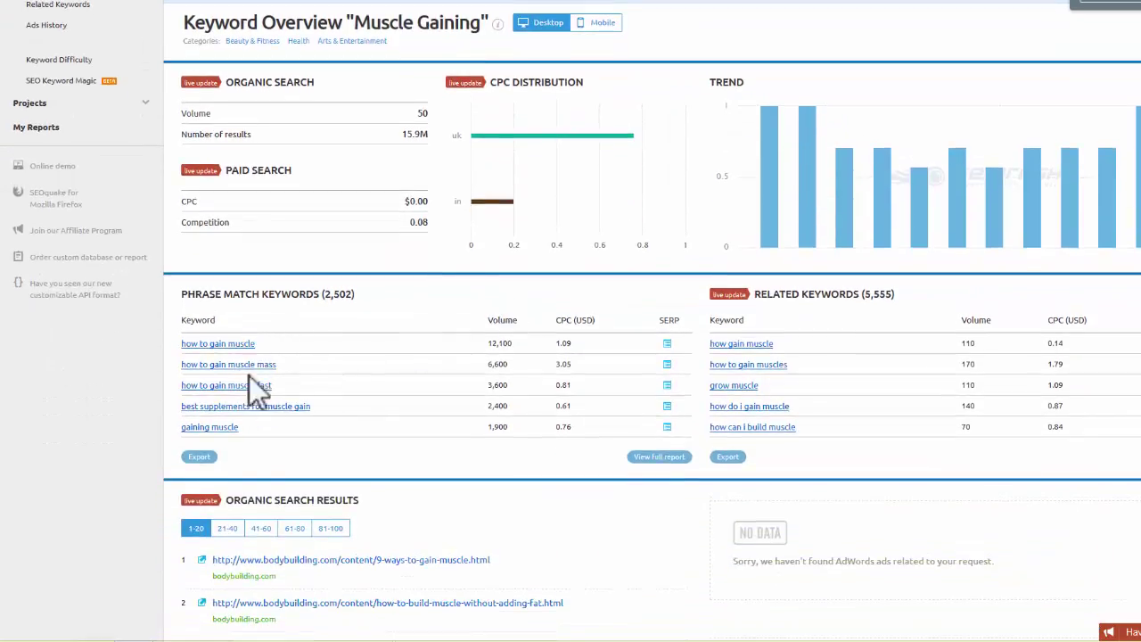
{"action": "scroll", "coordinate": [298, 386], "scroll_direction": "down", "scroll_amount": 1}
{"action": "scroll", "coordinate": [257, 20], "scroll_direction": "up", "scroll_amount": 3}
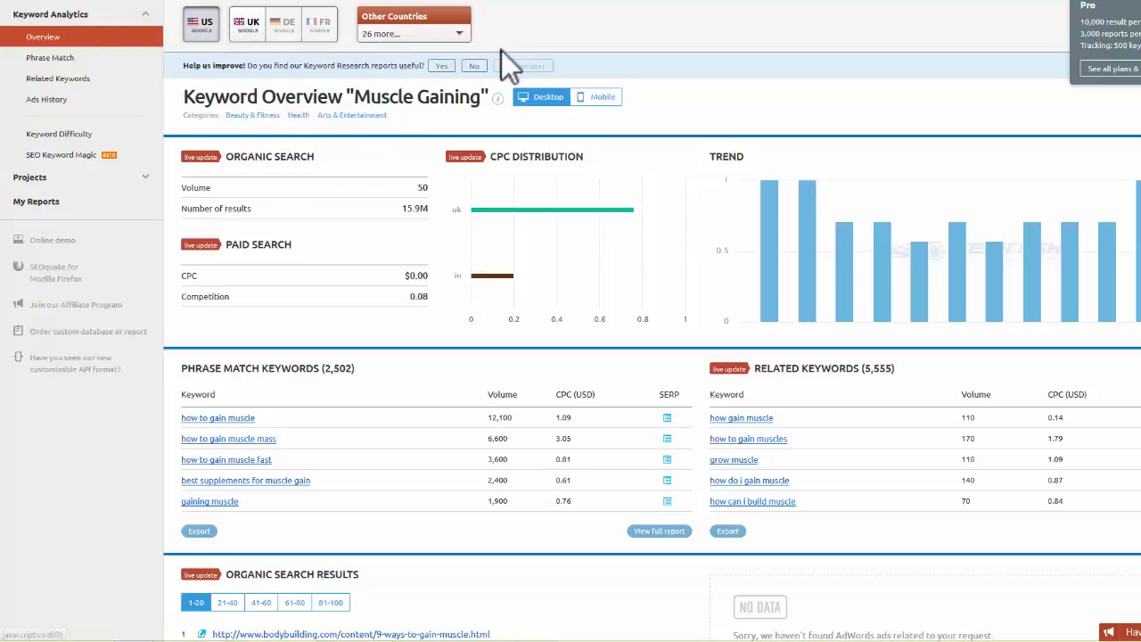
{"action": "scroll", "coordinate": [531, 300], "scroll_direction": "up", "scroll_amount": 1}
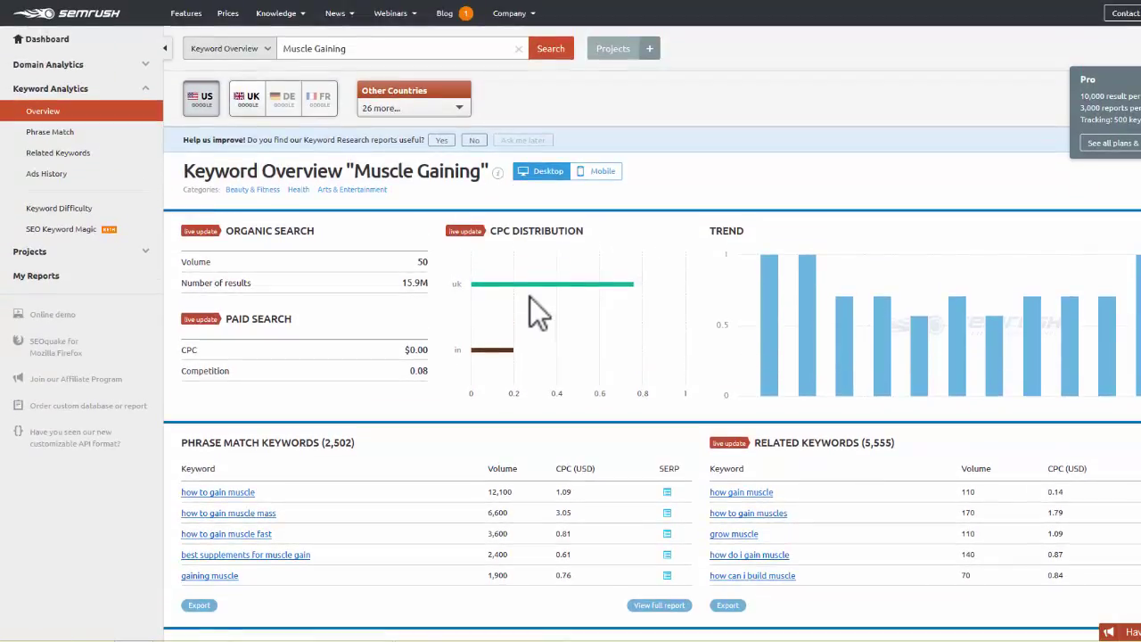
{"action": "left_click", "coordinate": [268, 52]}
{"action": "left_click", "coordinate": [268, 54]}
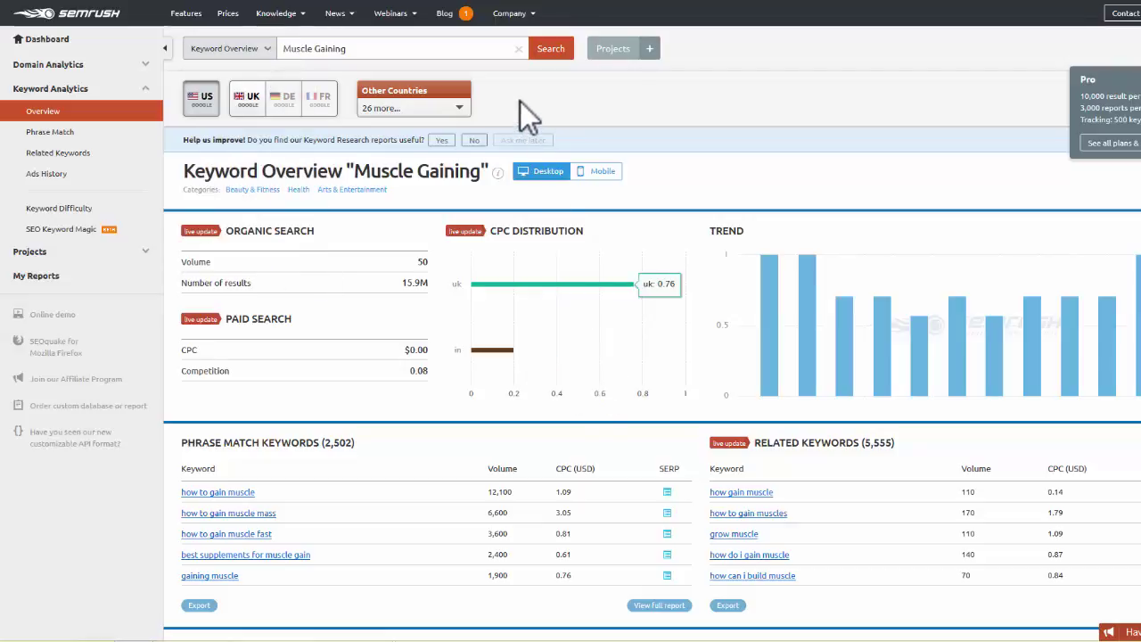
{"action": "left_click", "coordinate": [406, 2]}
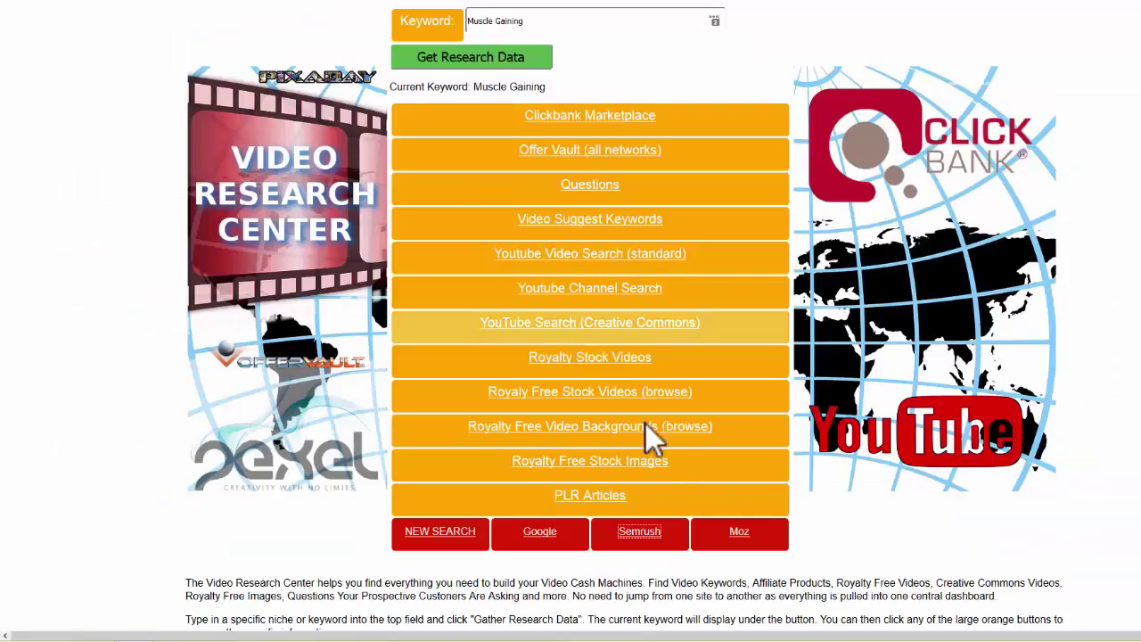